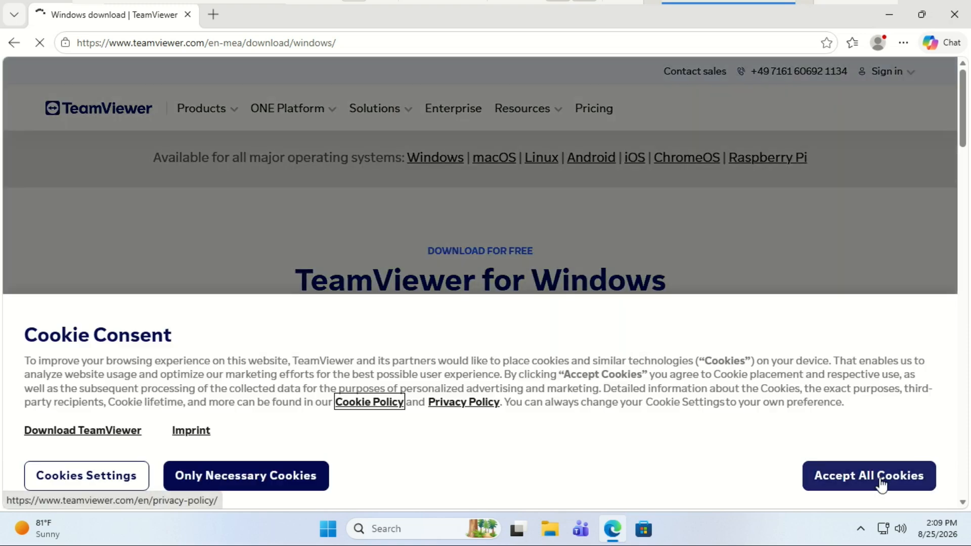
Step: Accept all cookies on the TeamViewer for Windows page and download the full TeamViewer installer
click(882, 483)
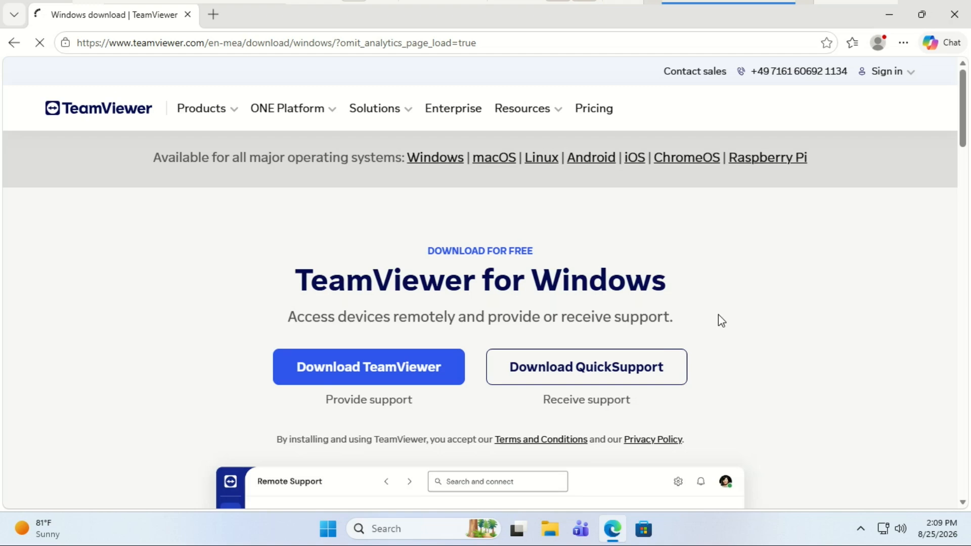
drag(965, 134, 924, 125)
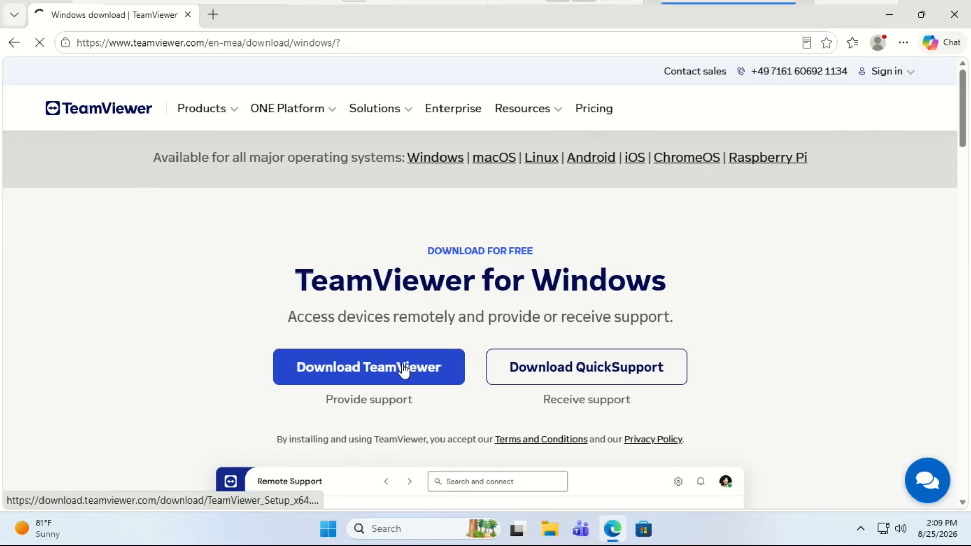
click(404, 368)
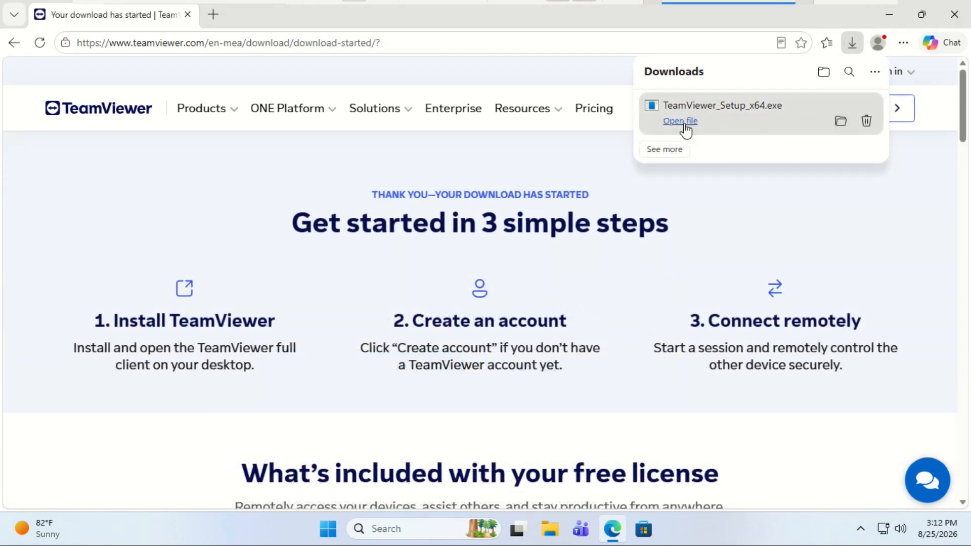
Step: Install TeamViewer from the downloaded TeamViewer_Setup_x64.exe using the default installation, and accept the EULA and the DPA
click(682, 124)
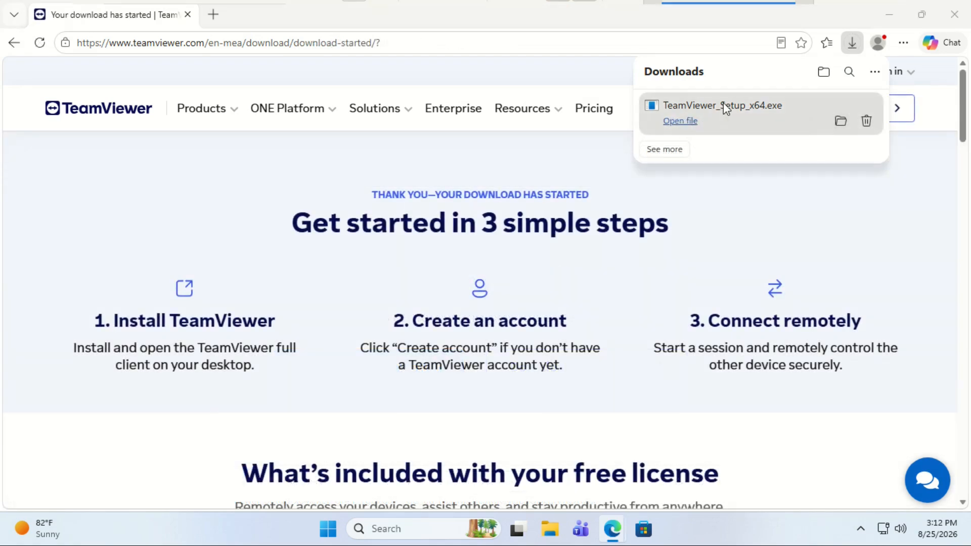
click(890, 19)
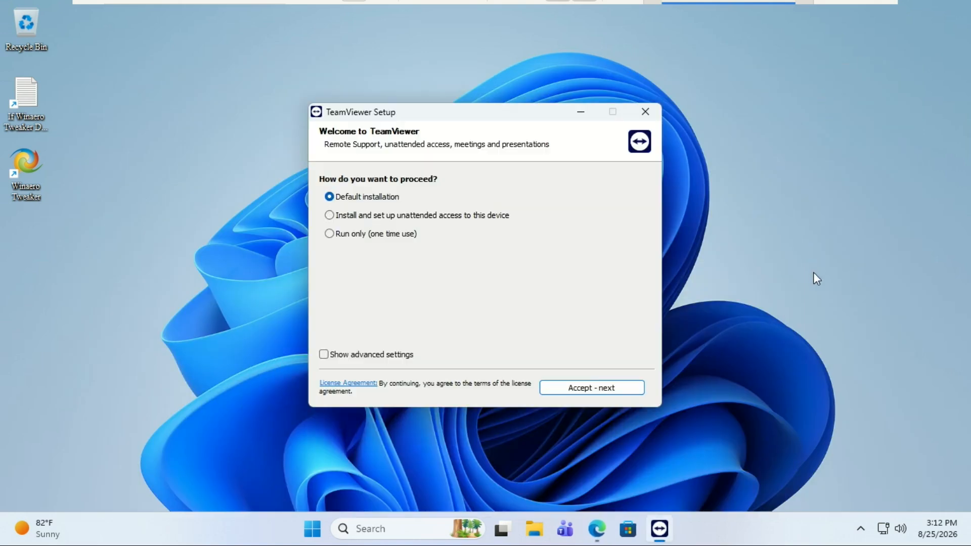
click(600, 389)
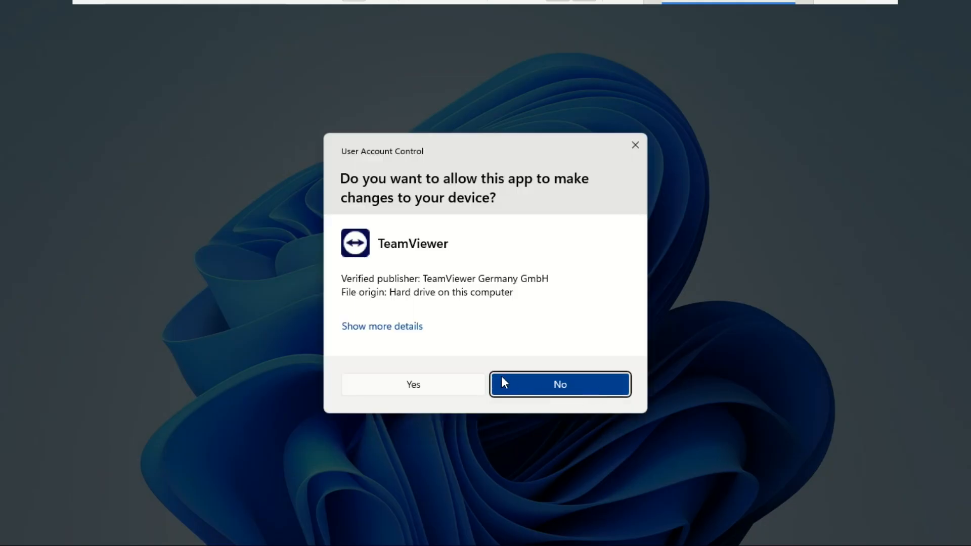
click(412, 385)
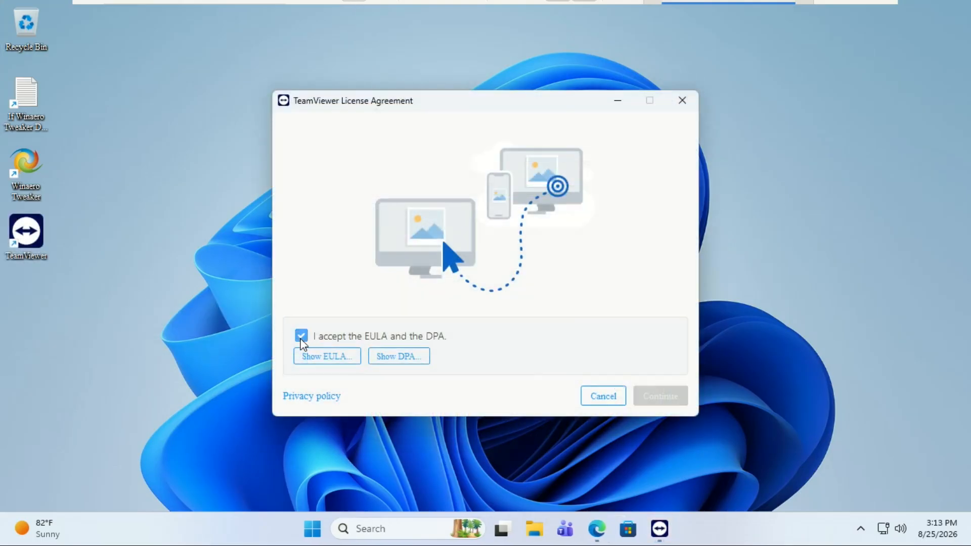
click(301, 337)
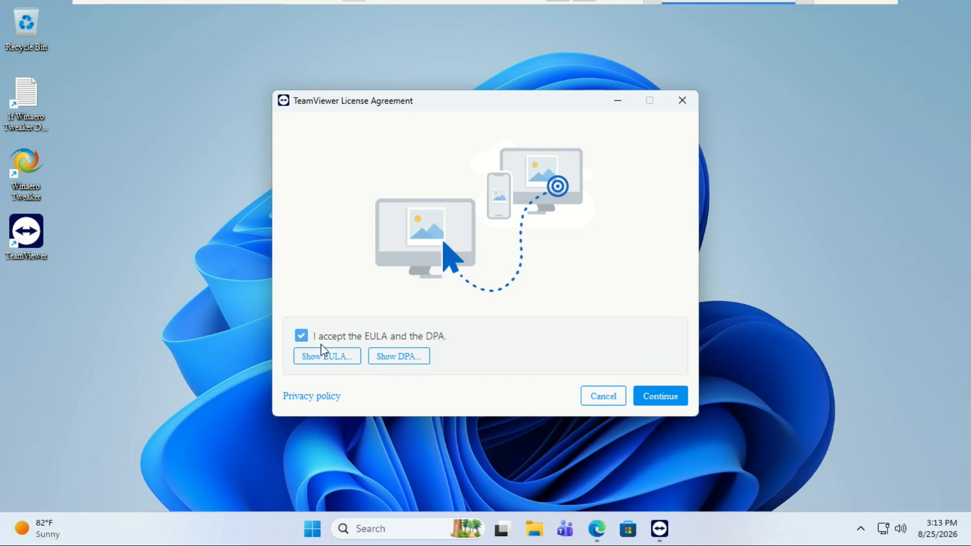
click(664, 397)
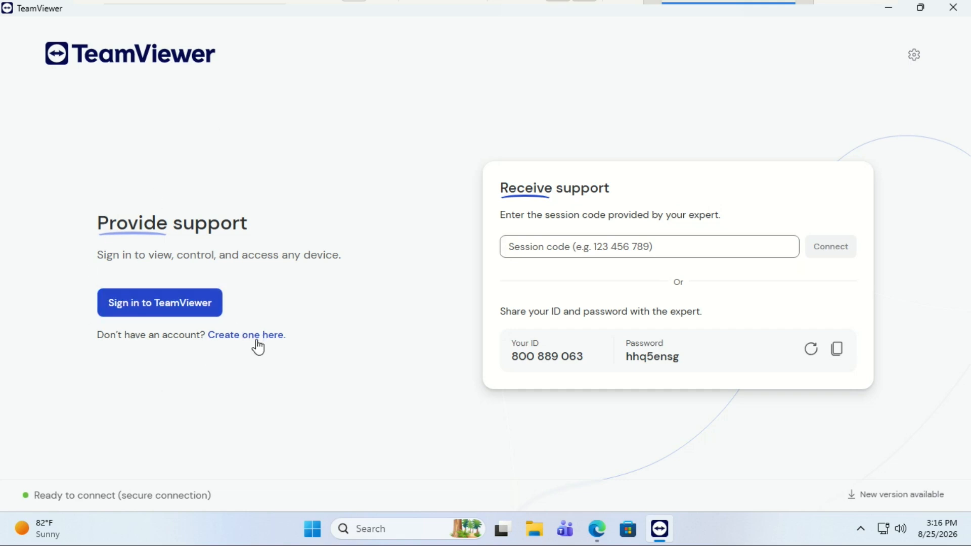
Step: Start creating a new TeamViewer account, continuing with Google
click(258, 336)
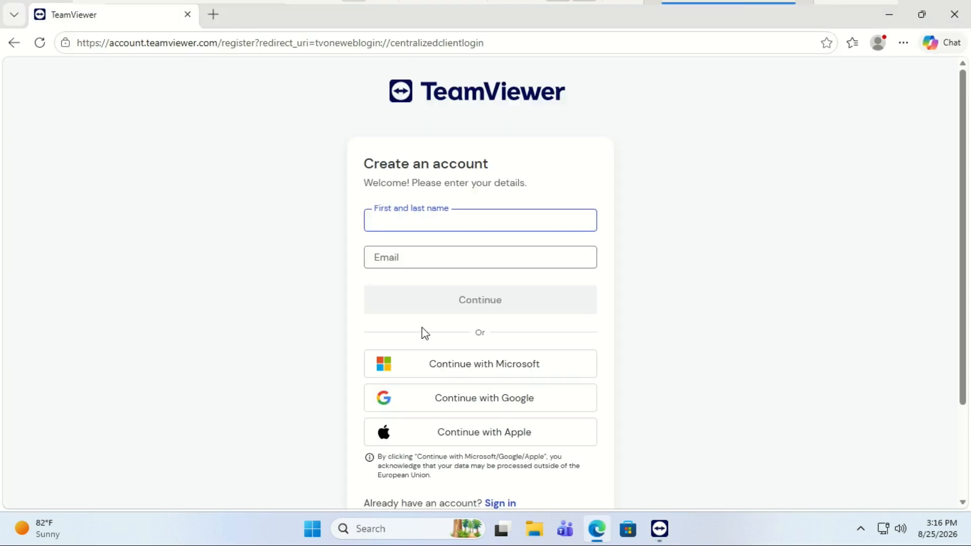
click(507, 401)
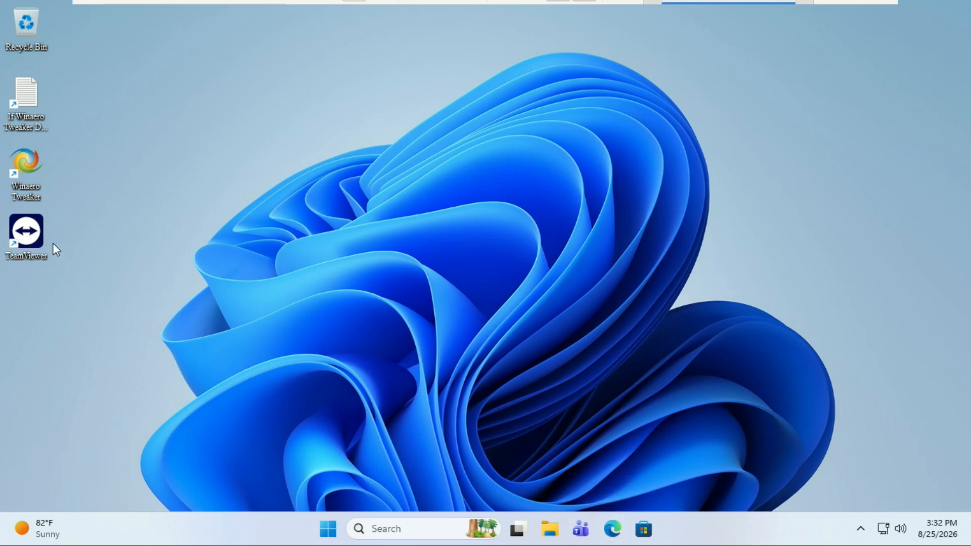
Step: Launch TeamViewer from the desktop, maximize its window and dismiss the What's new notes
double_click(38, 232)
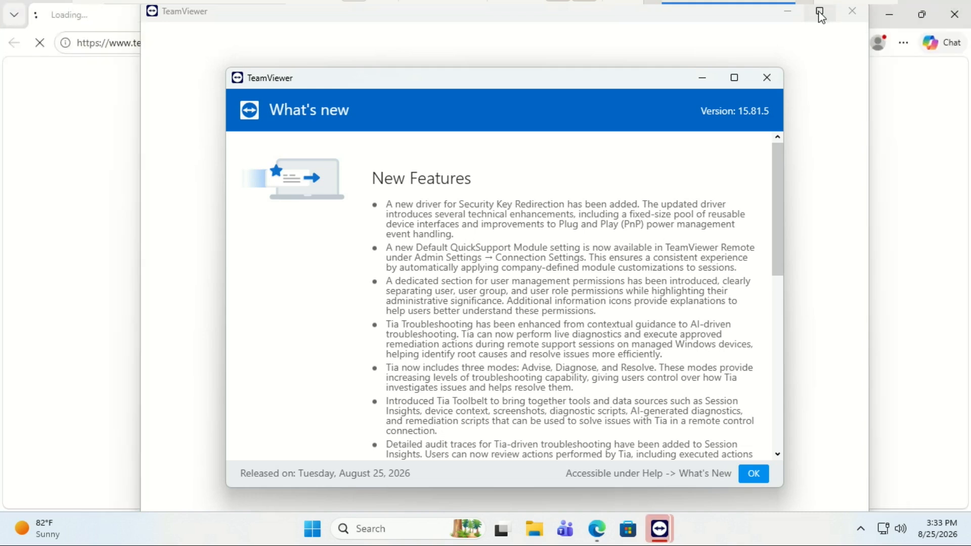
click(820, 12)
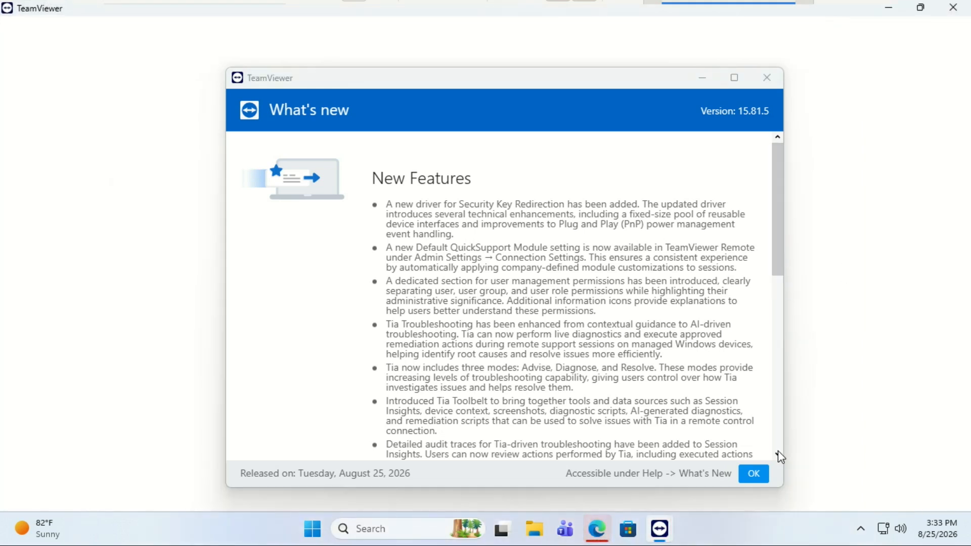
click(754, 474)
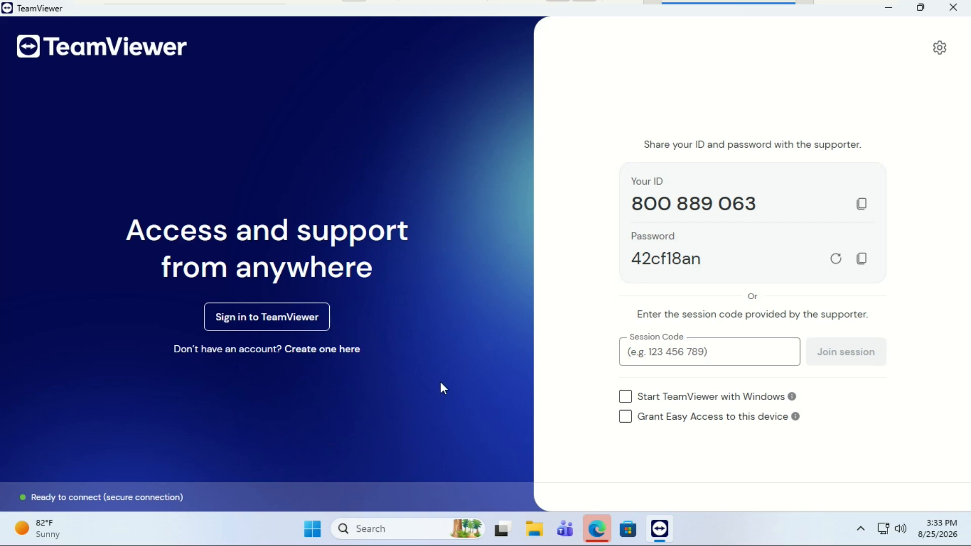
click(626, 397)
click(627, 419)
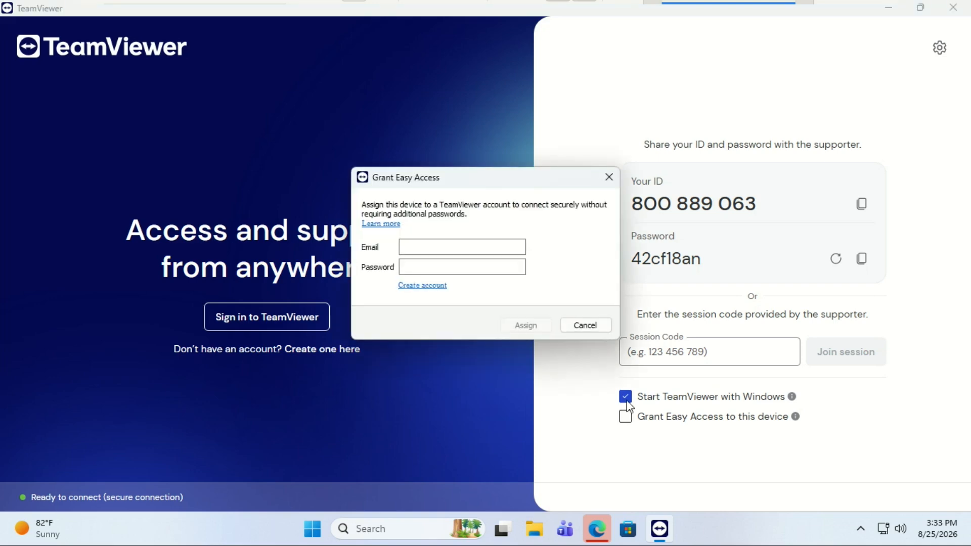
click(582, 326)
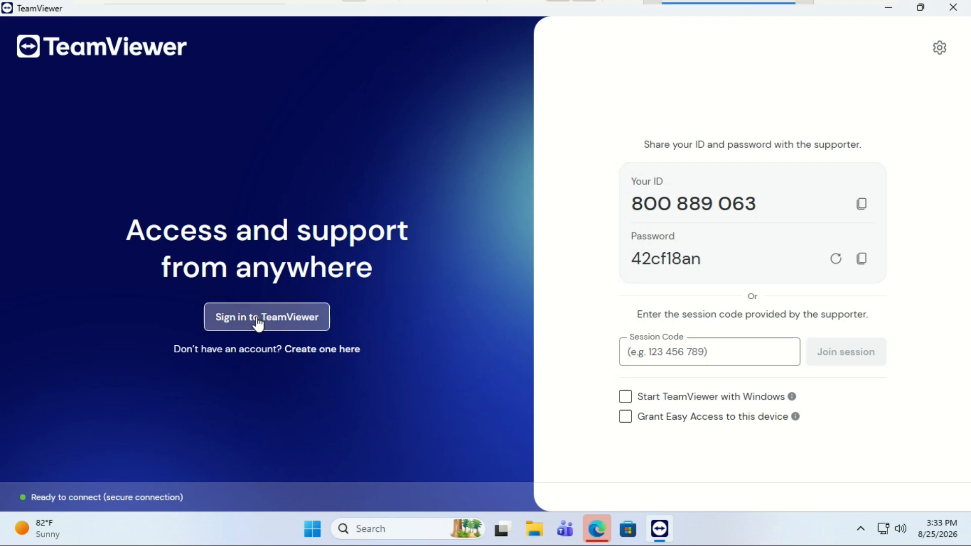
Step: Sign in to TeamViewer with the account password and choose to stay signed in
click(258, 321)
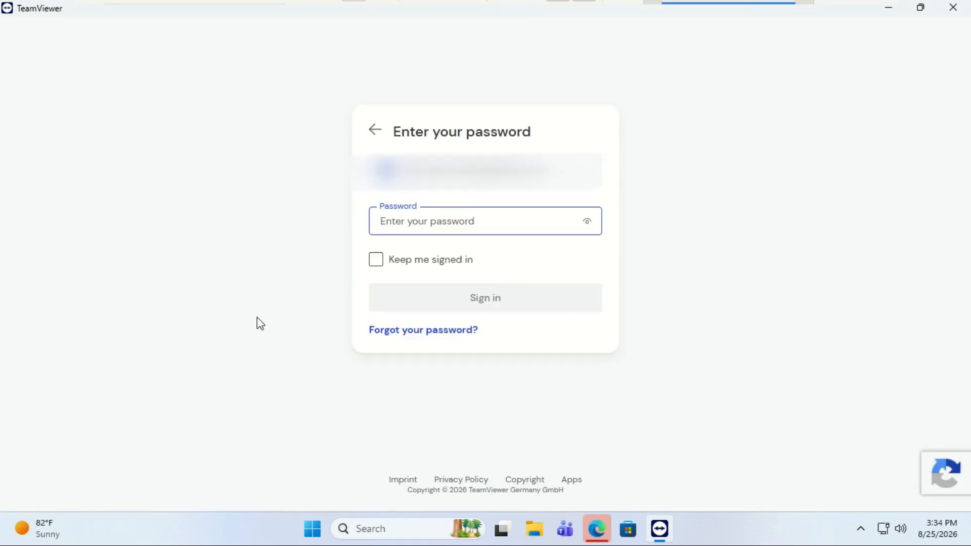
text(•••••••••••••)
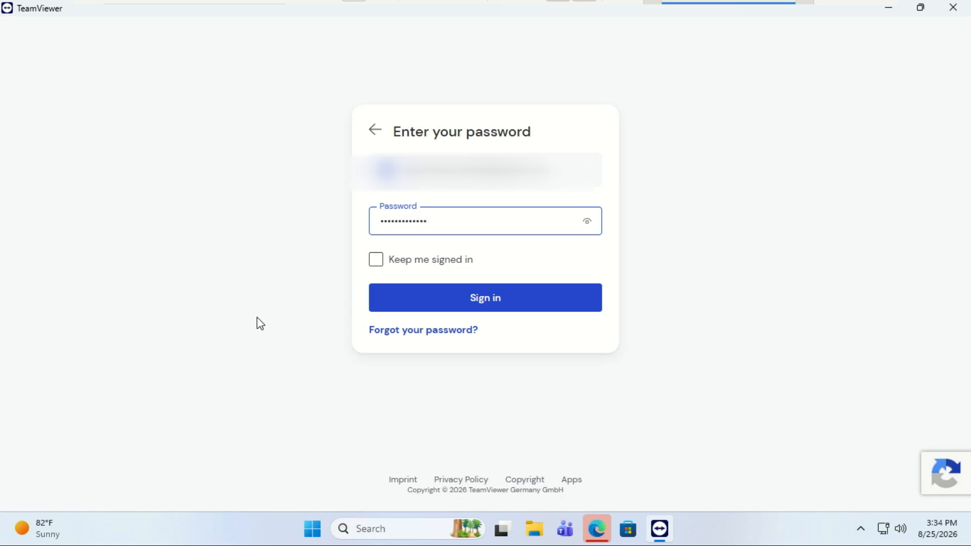
click(377, 262)
click(487, 299)
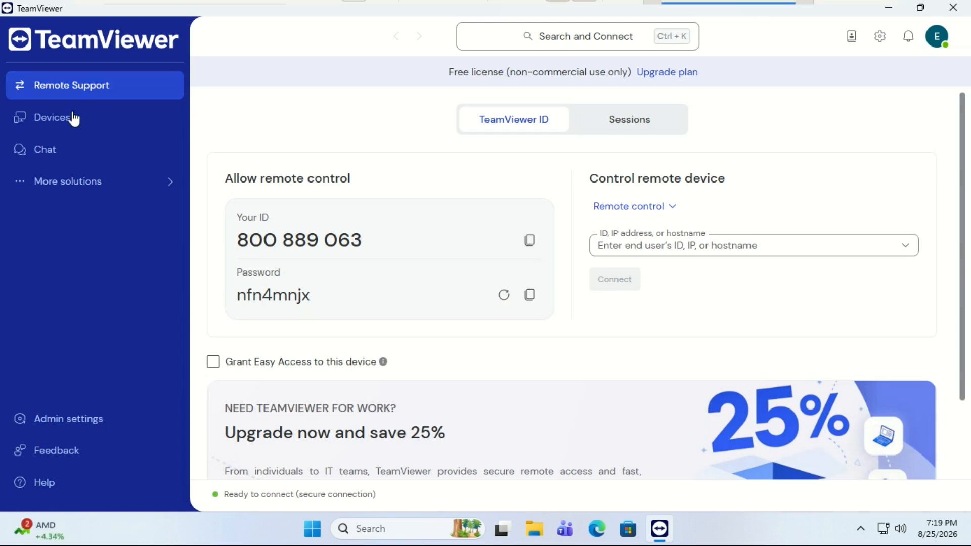
Step: Examine the Remote Support page, including this device's ID and password and the fields for controlling a remote device
click(70, 184)
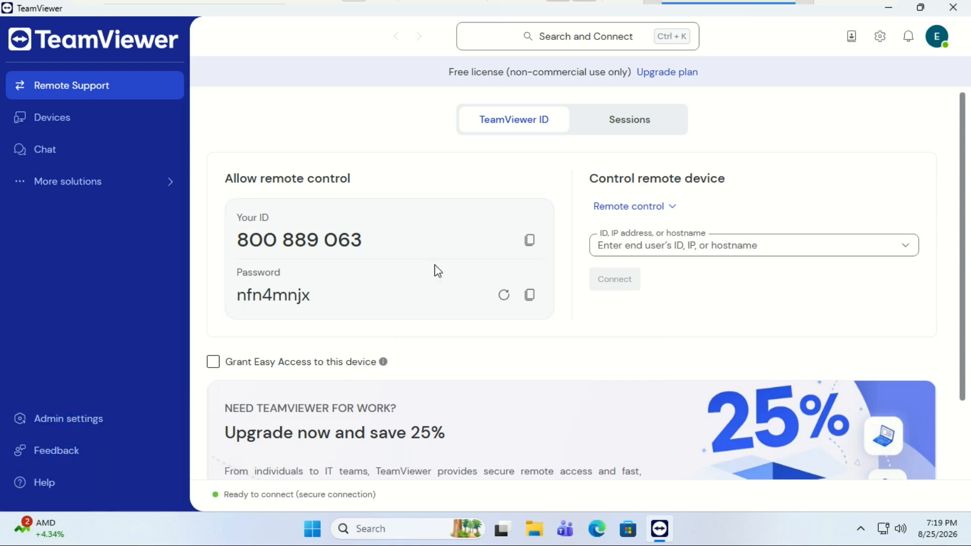
drag(360, 244, 217, 245)
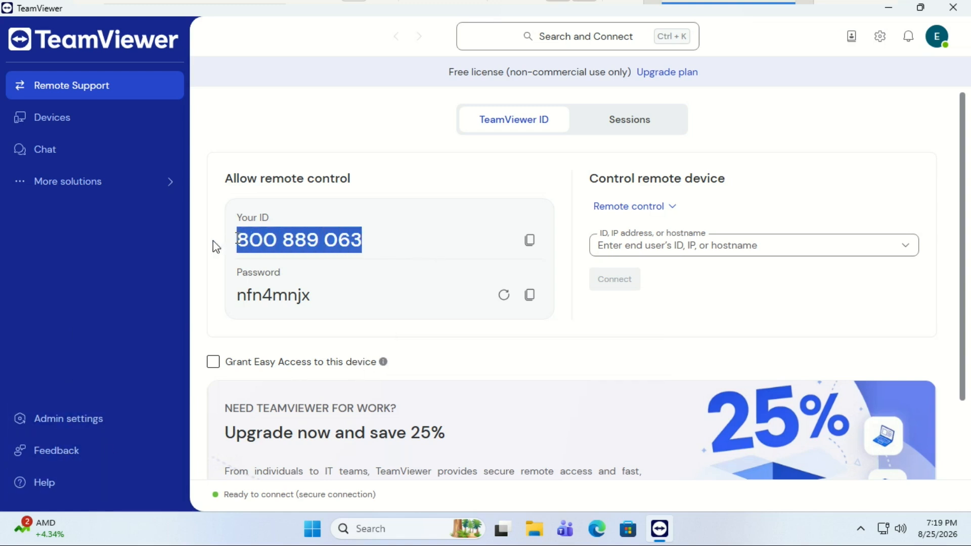
drag(384, 299, 241, 295)
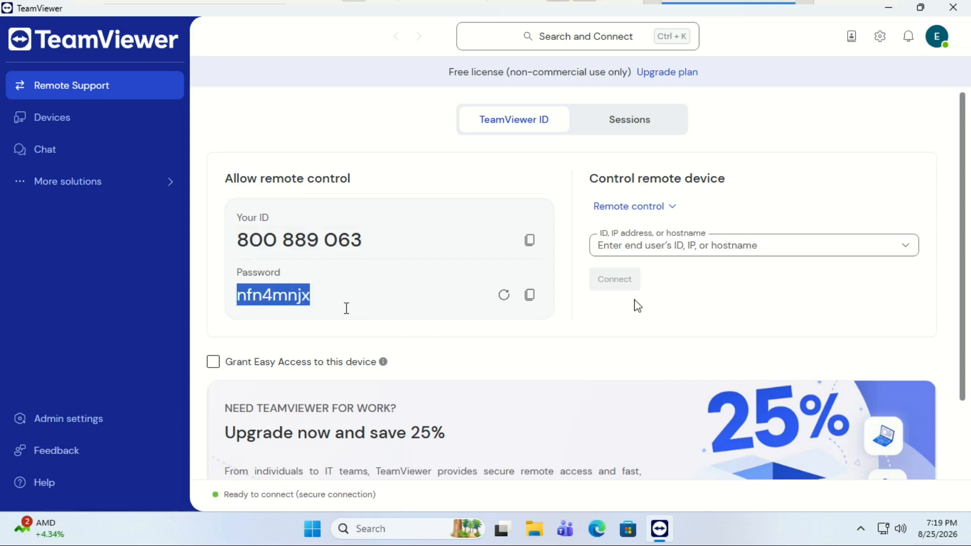
drag(589, 169, 759, 310)
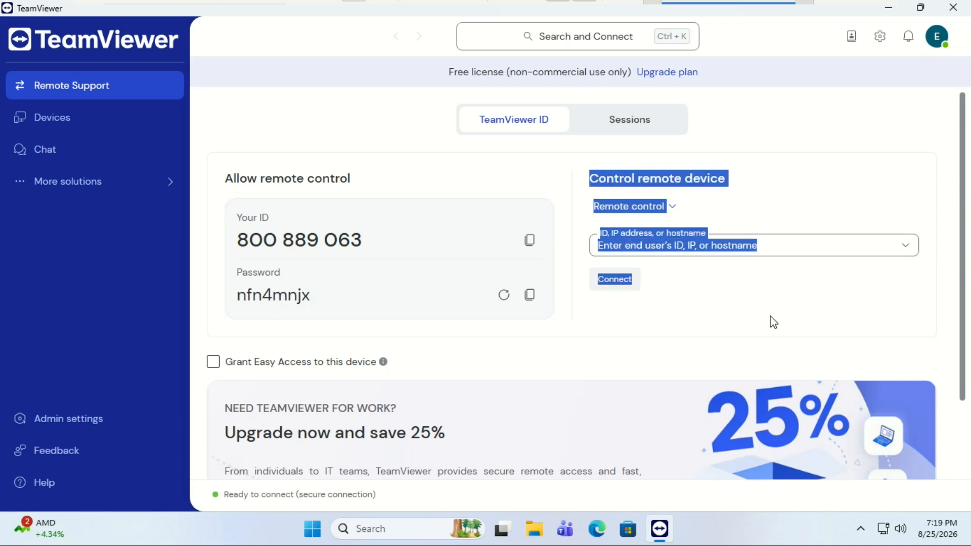
click(802, 320)
scroll(961, 283, down, 3)
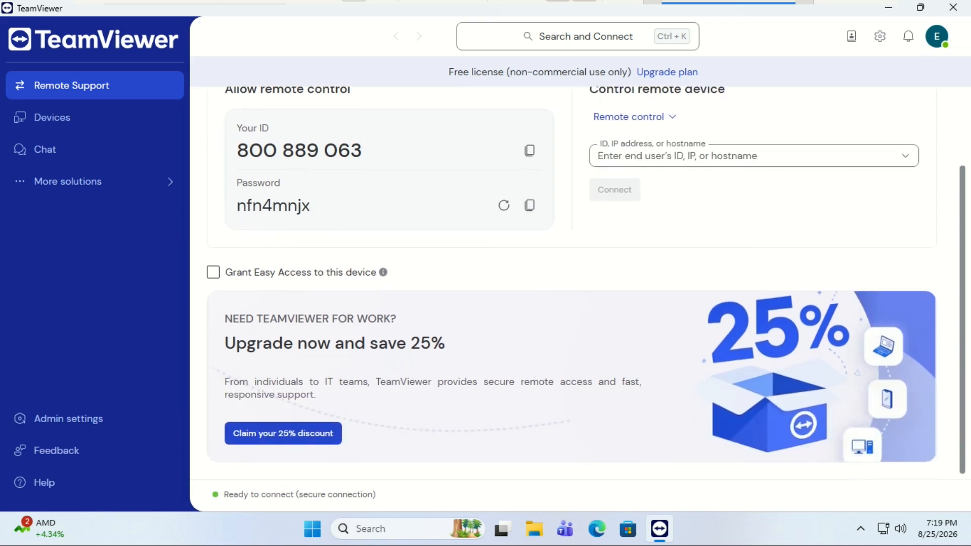
scroll(956, 273, up, 3)
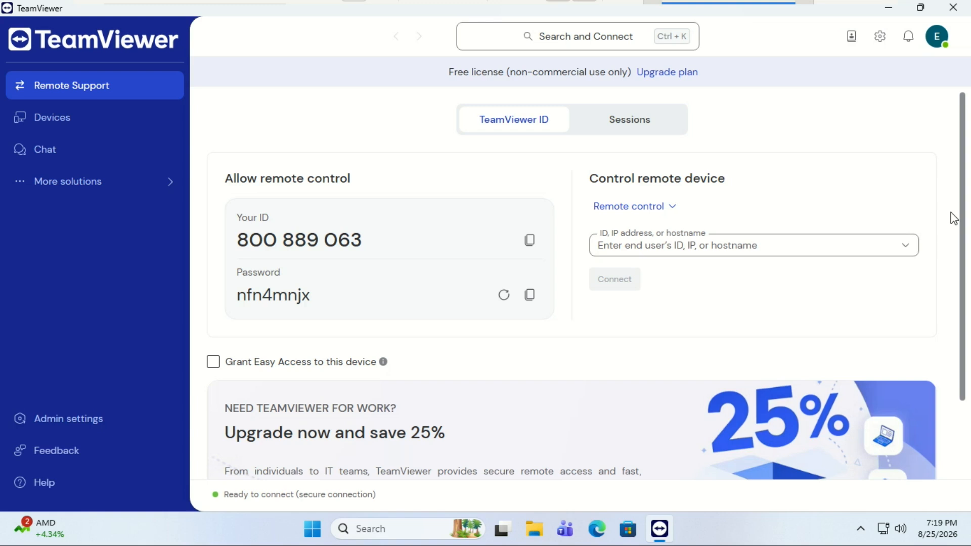
Step: View the Sessions page and its dialog for joining a session by code, and close the dialog without joining
click(643, 134)
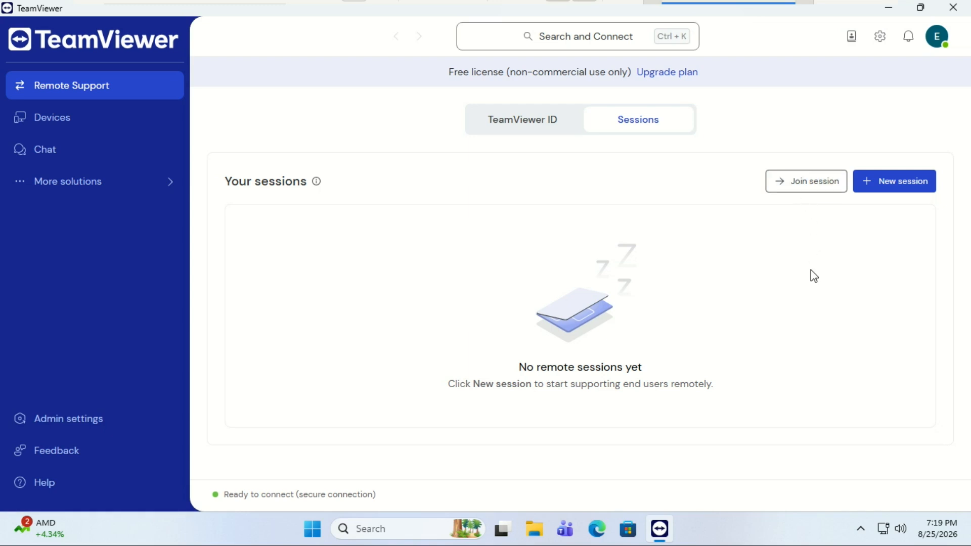
click(807, 188)
text(s)
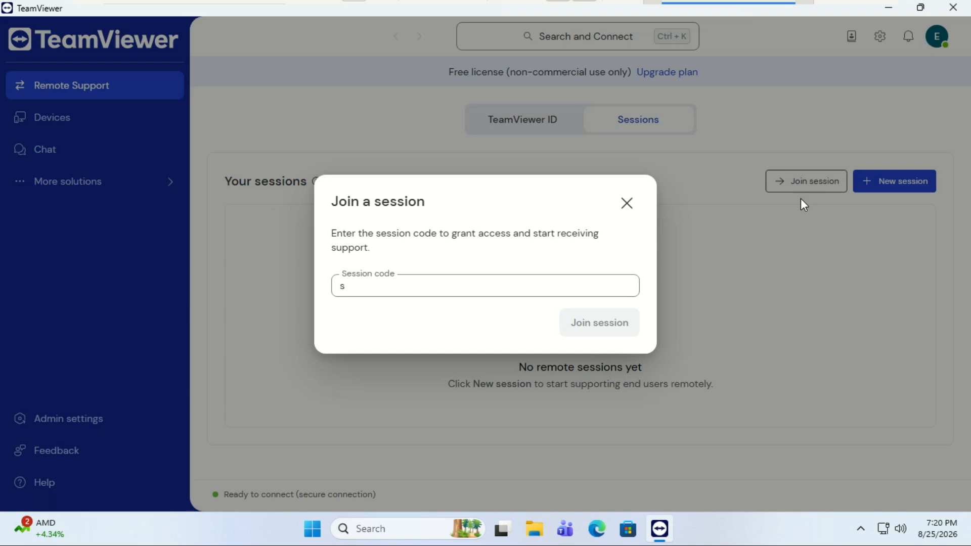
click(626, 203)
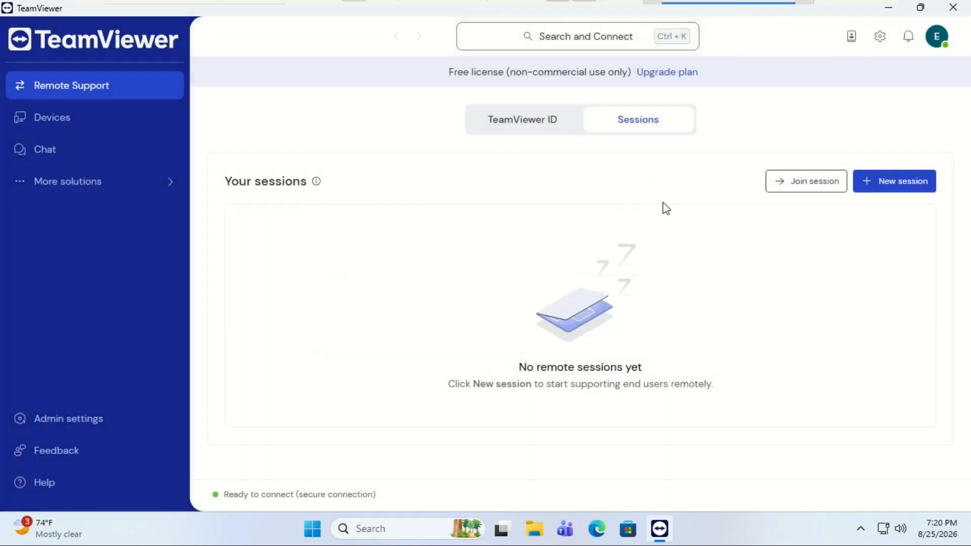
Step: Review the new session dialog and its alternative start option, cancel it and return to the TeamViewer ID view
click(912, 192)
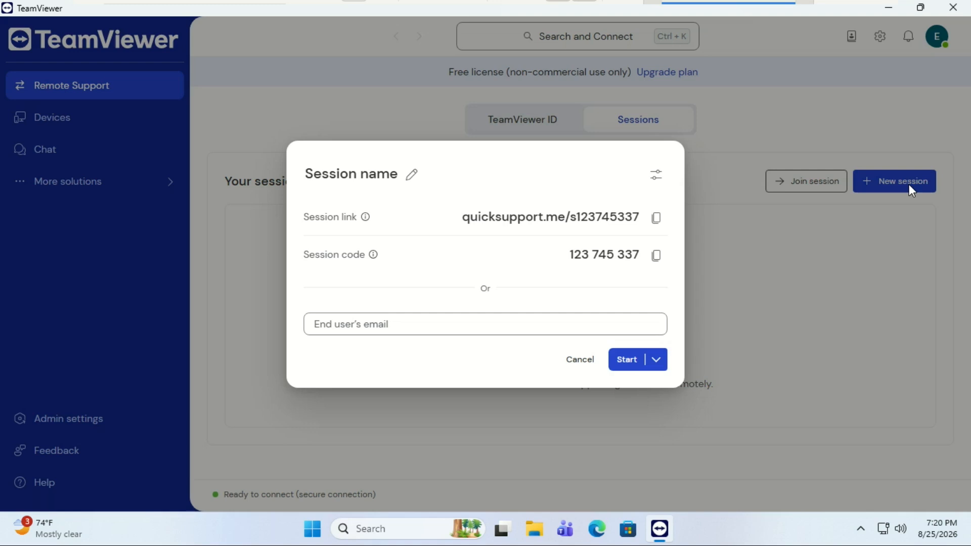
click(661, 362)
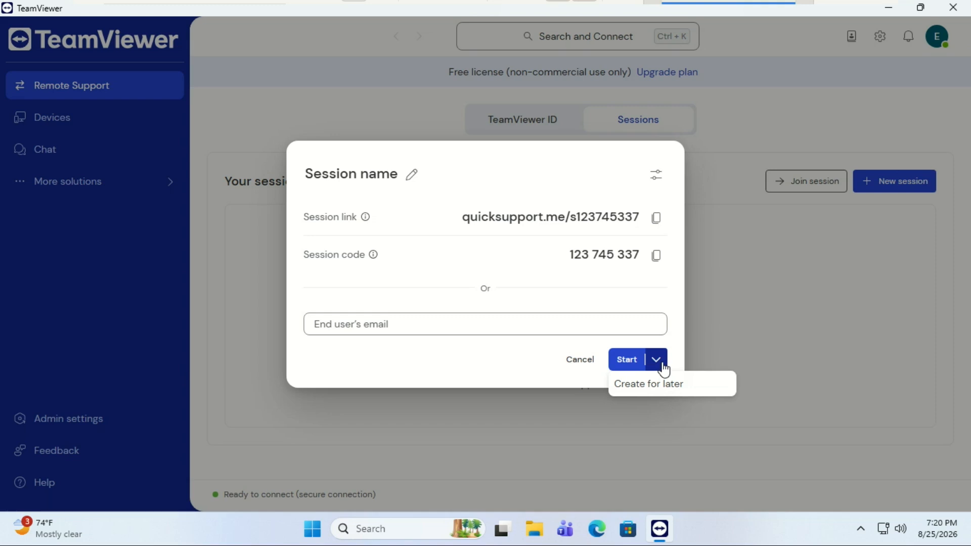
click(663, 365)
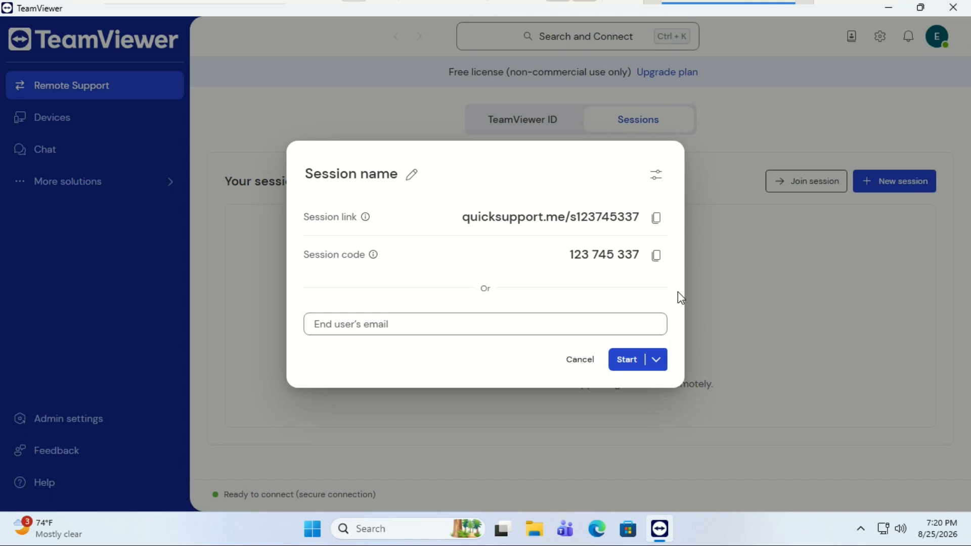
click(581, 361)
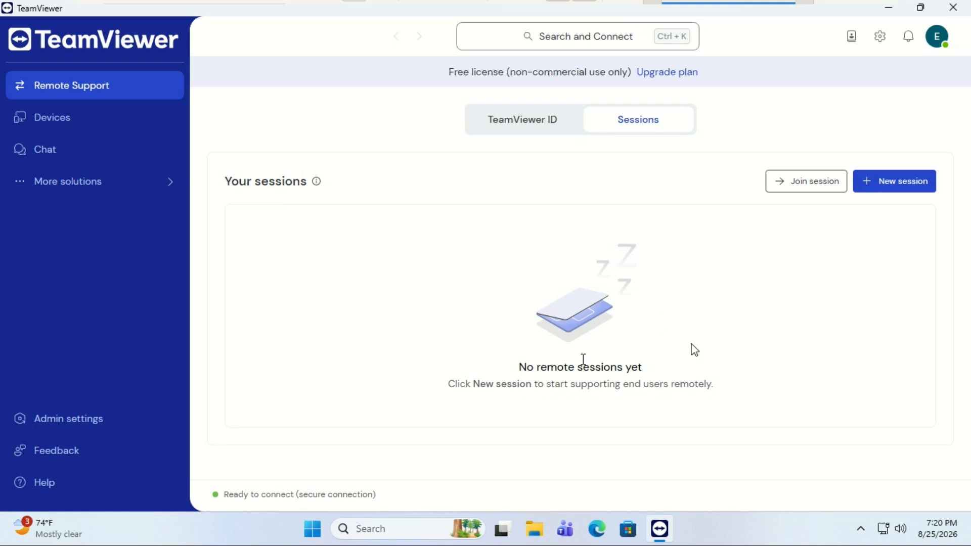
click(492, 127)
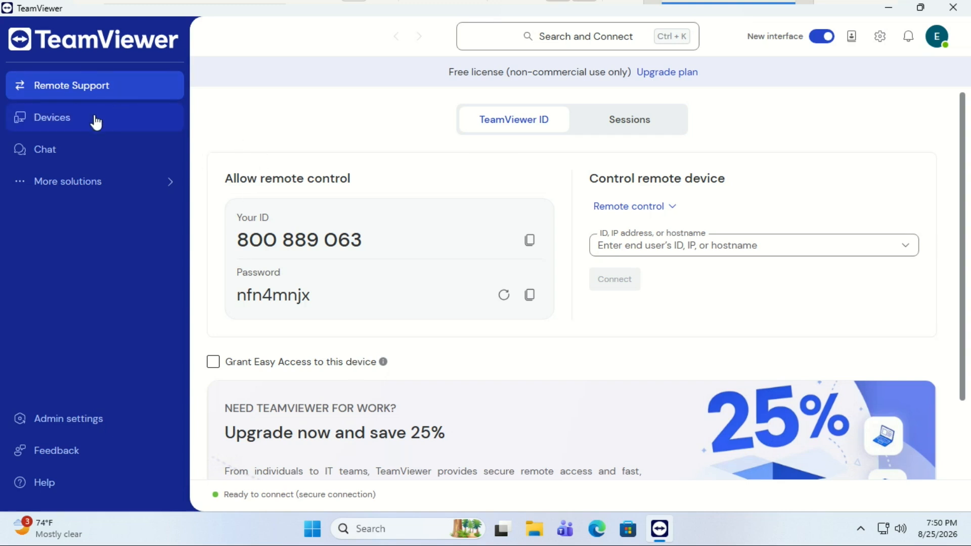
Step: Review the Devices page and its recent connections, preview the Advanced view and return to the Basic view
click(70, 123)
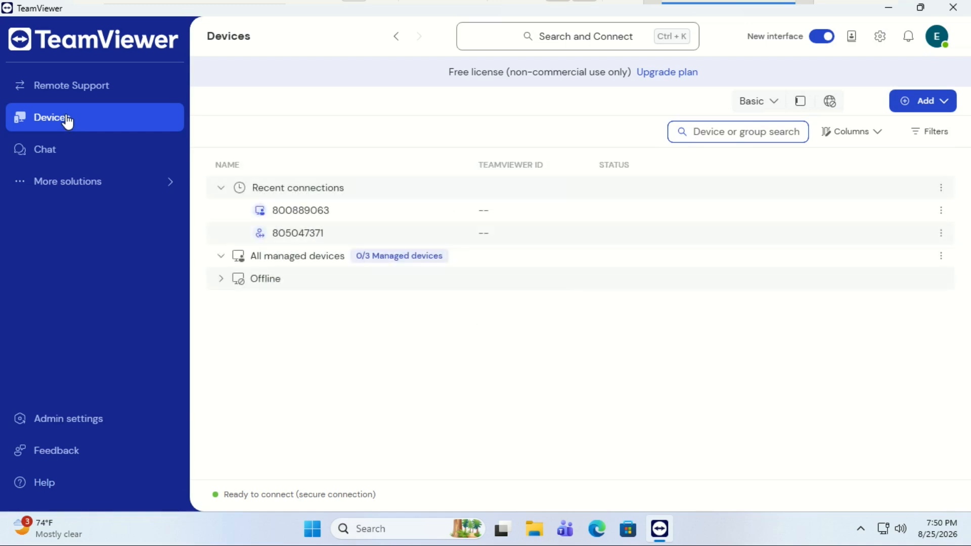
click(221, 190)
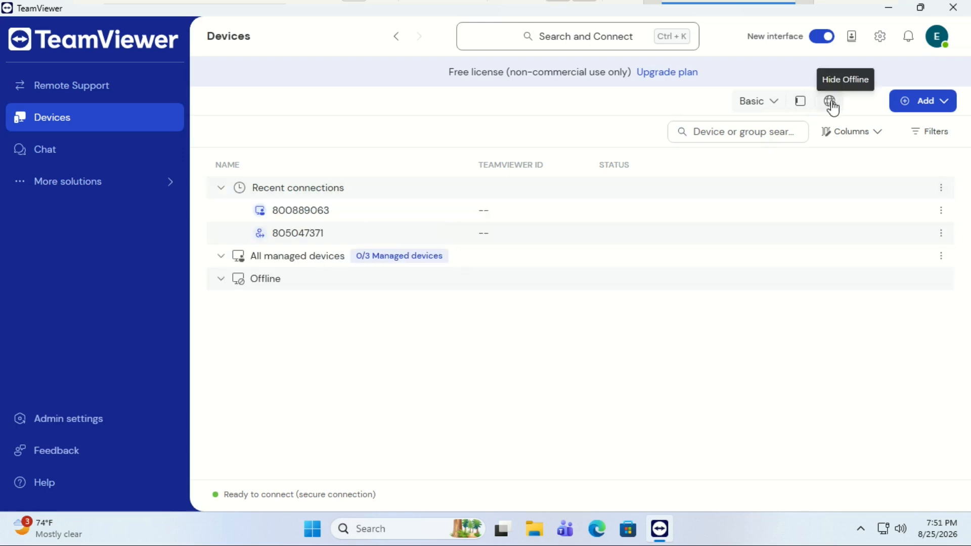
click(772, 105)
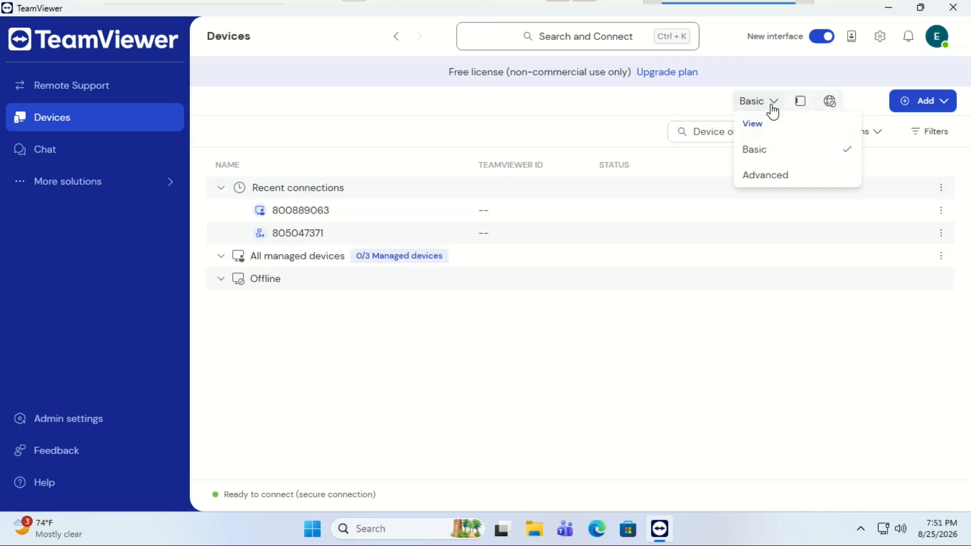
click(774, 177)
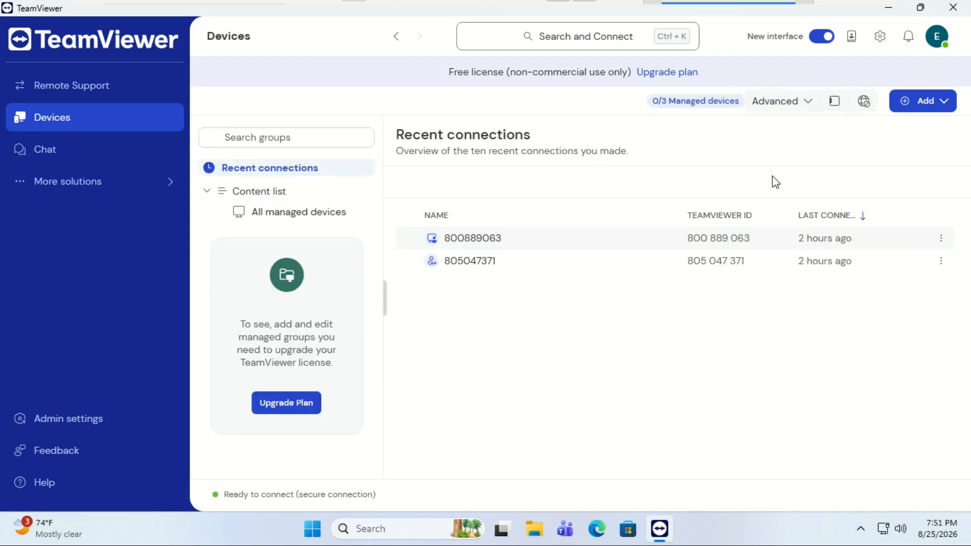
click(806, 104)
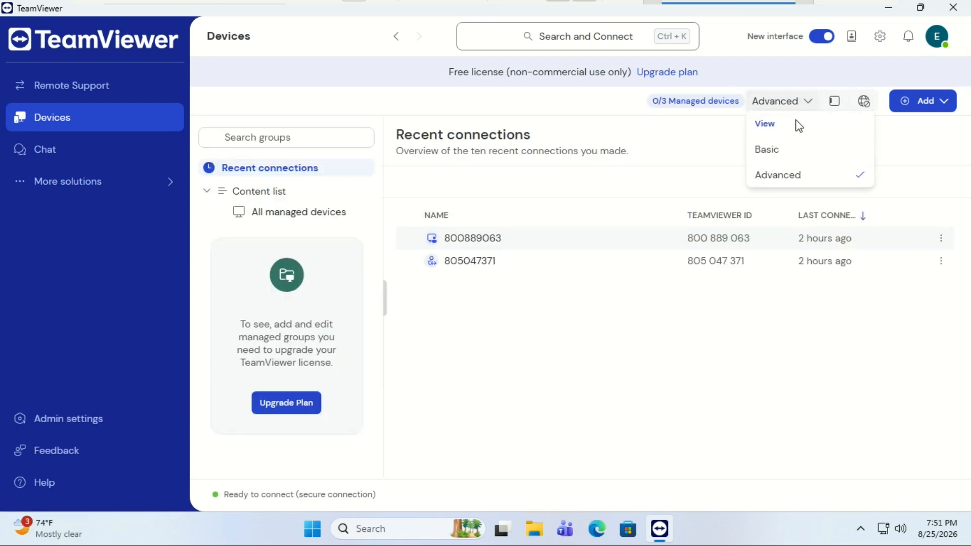
click(778, 150)
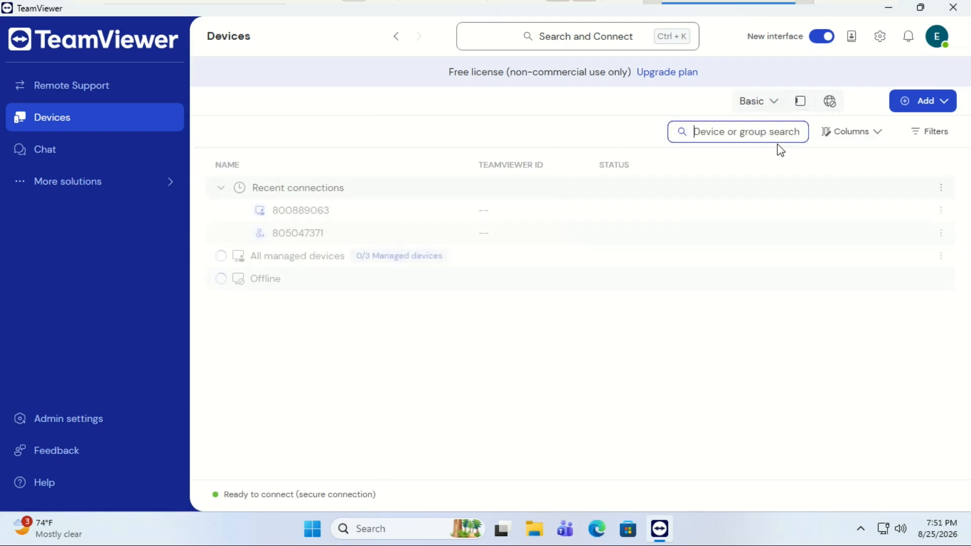
Step: View the Chat page and the Automation & Insights page among the additional solutions
click(62, 153)
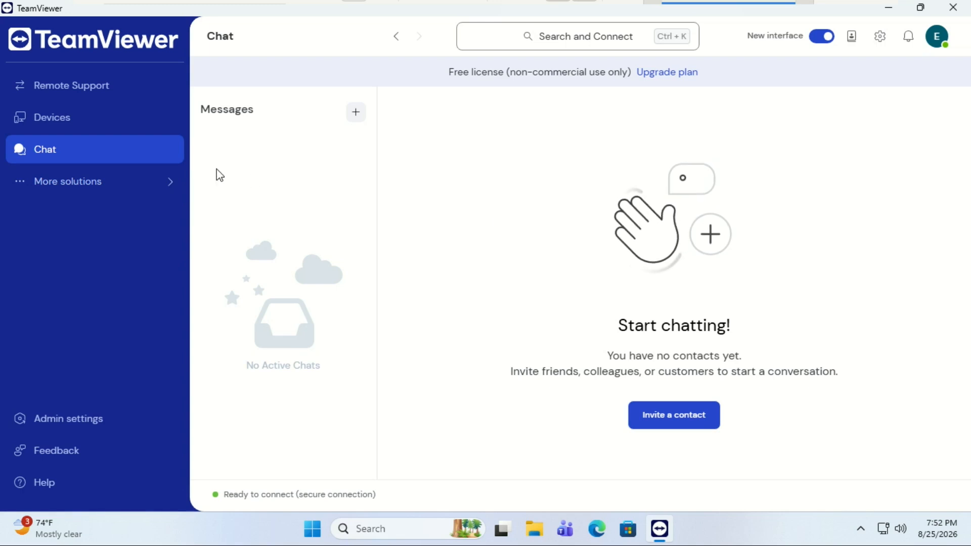
click(164, 187)
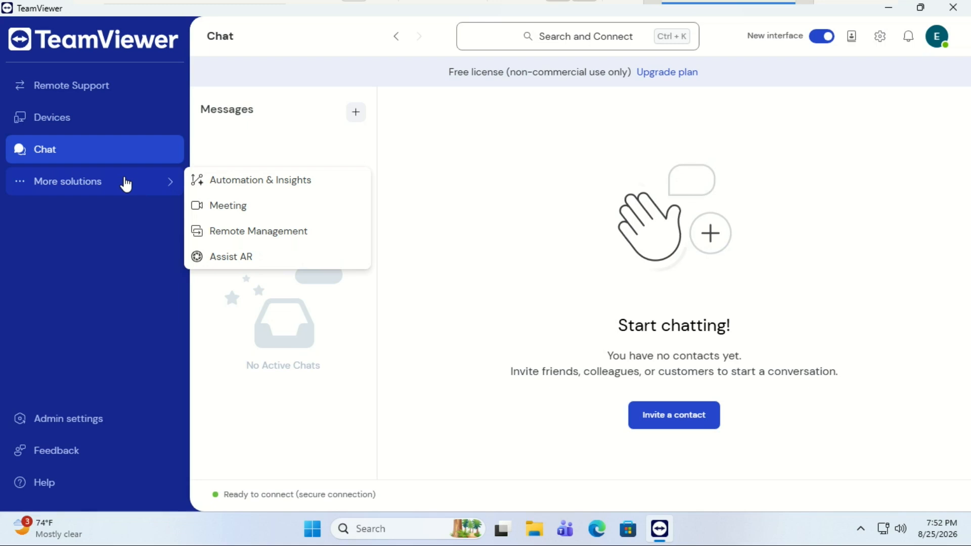
click(228, 183)
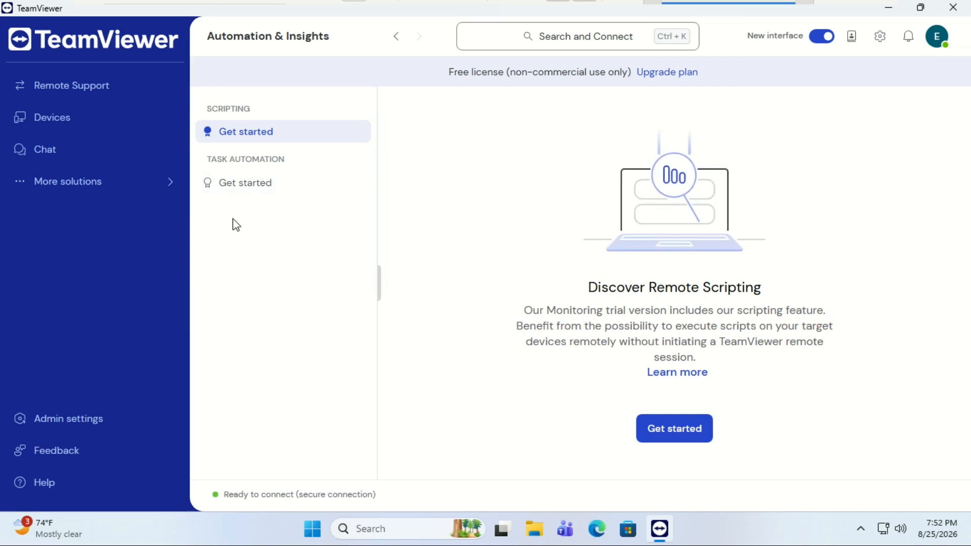
Step: Start a TeamViewer meeting from the additional solutions, look at the meeting window and close it
mouse_move(169, 186)
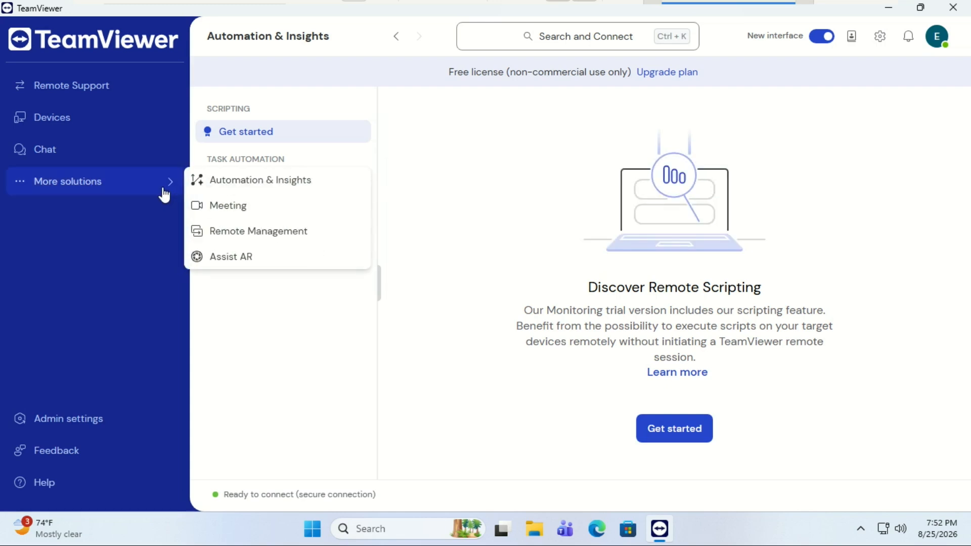
click(225, 213)
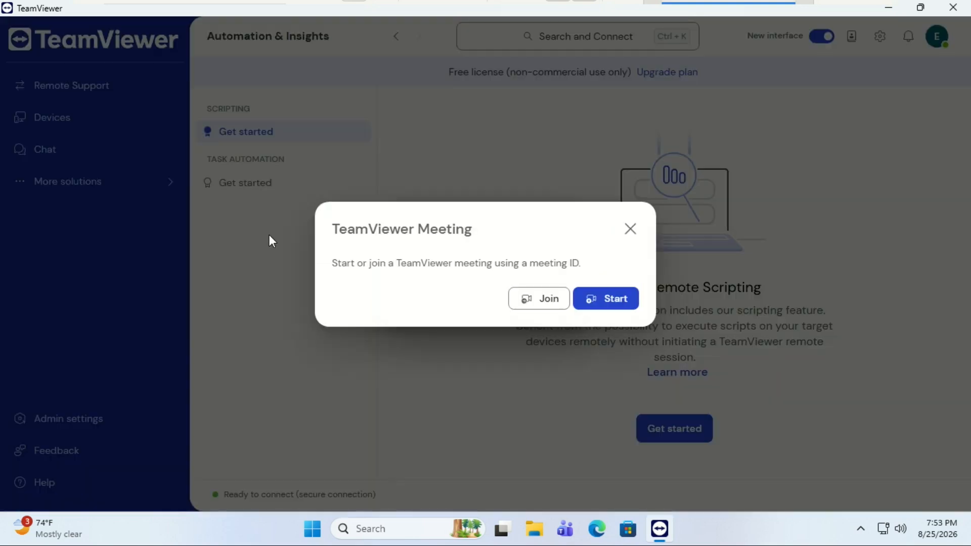
click(603, 303)
drag(358, 59, 410, 82)
click(848, 80)
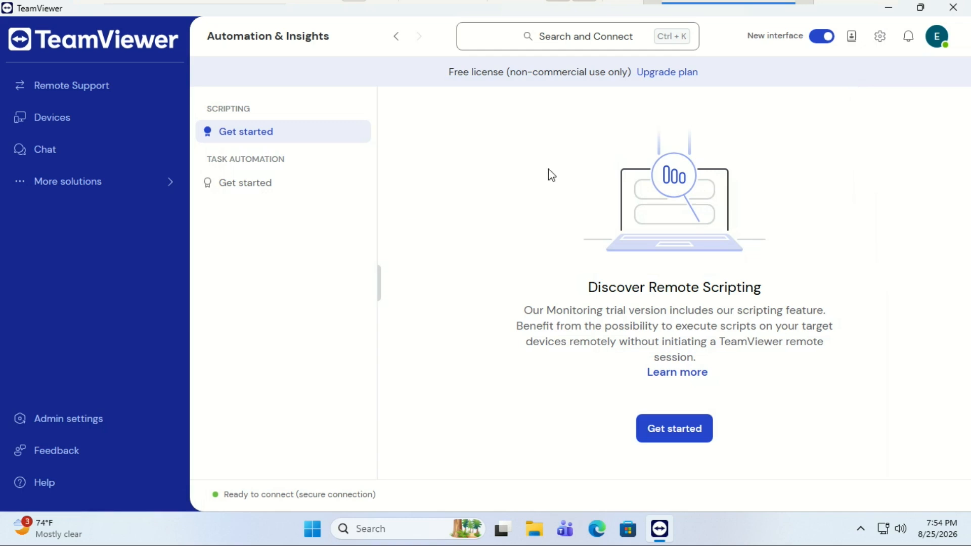
Step: View the Remote Management page and the Assist AR page among the additional solutions
click(143, 185)
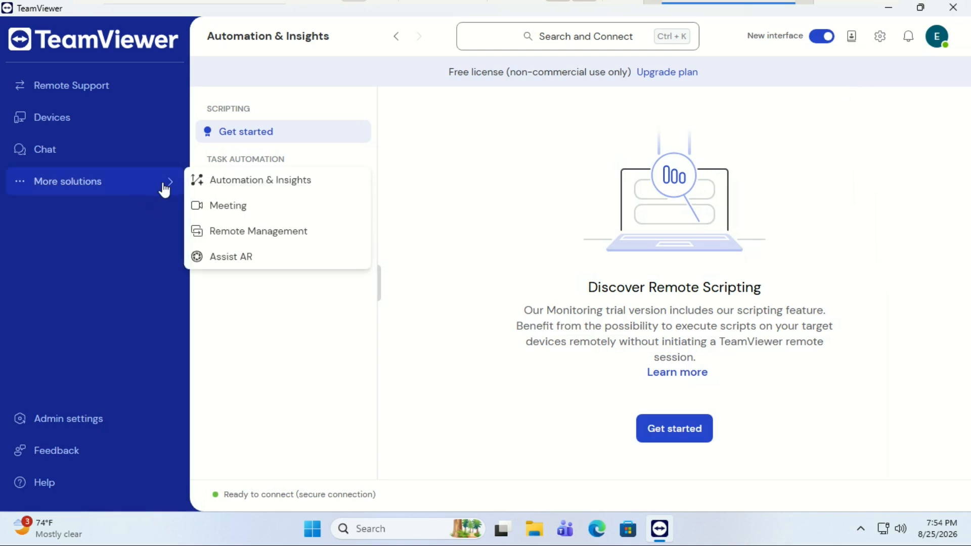
click(241, 232)
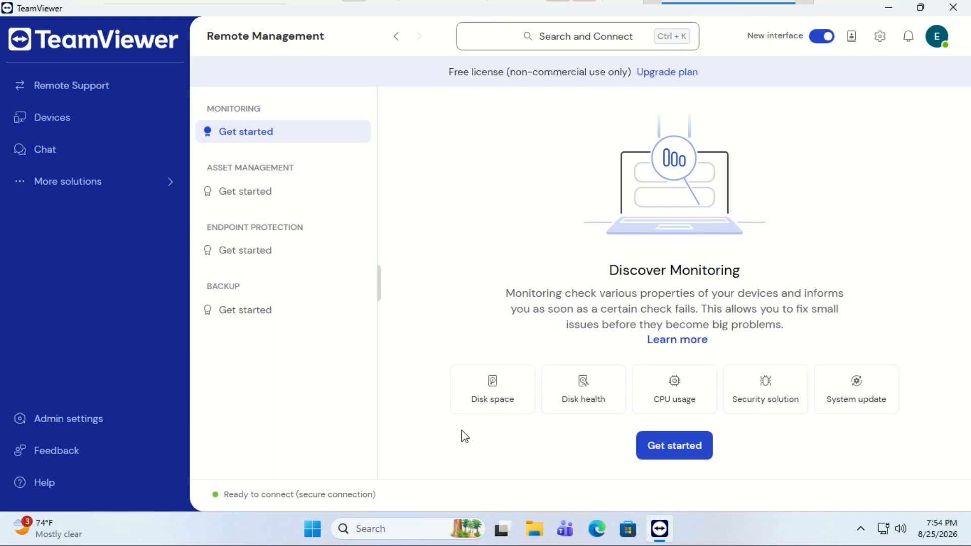
click(122, 188)
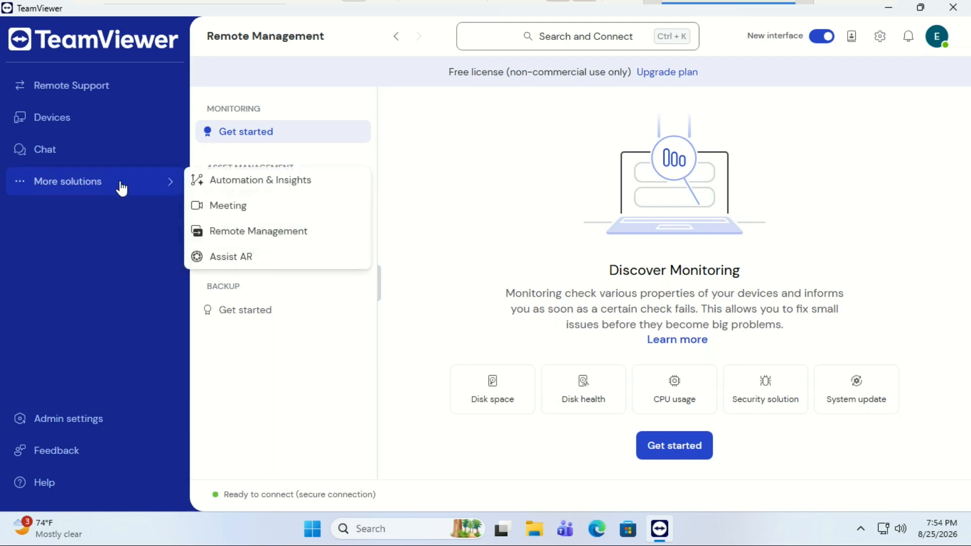
click(245, 262)
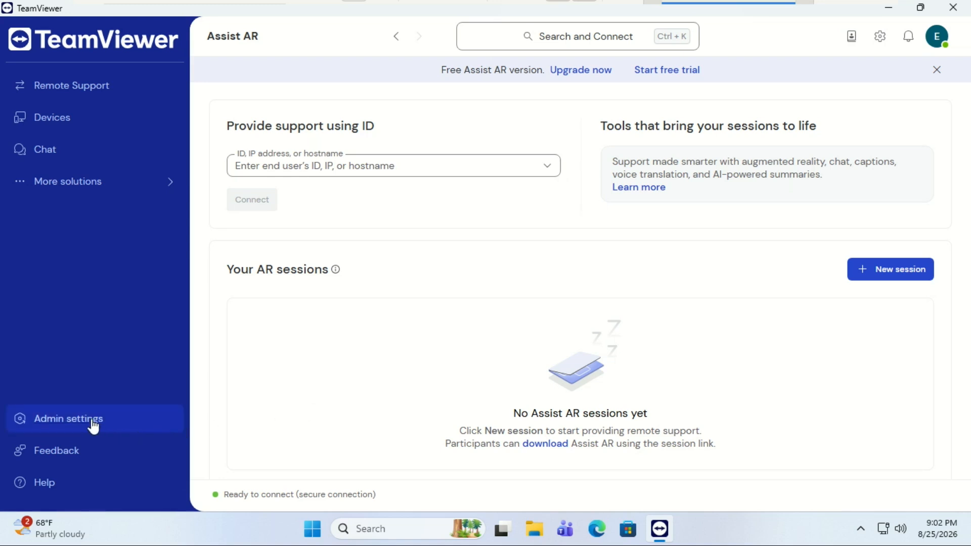
Step: Examine the Admin Settings page, including its banners on access and policies and its license, company and trial options
click(93, 425)
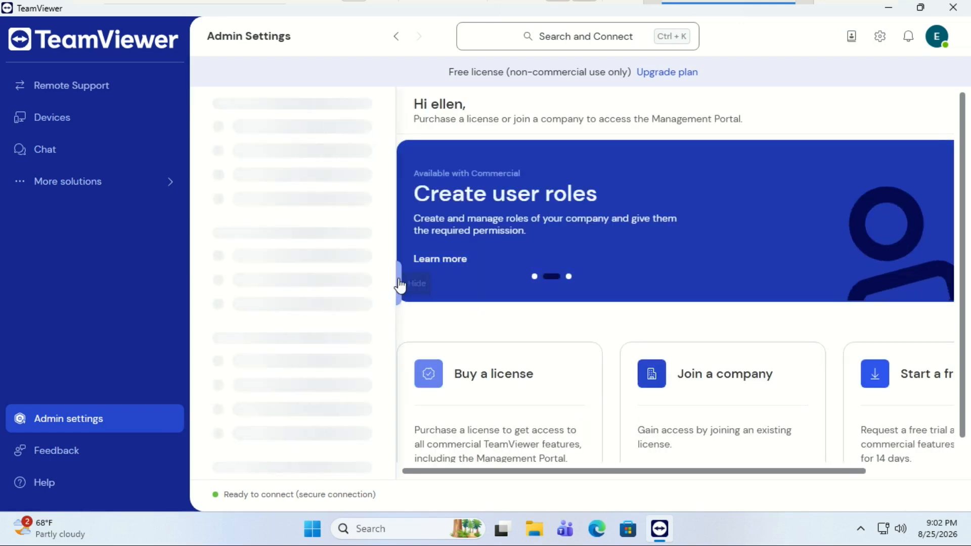
click(568, 276)
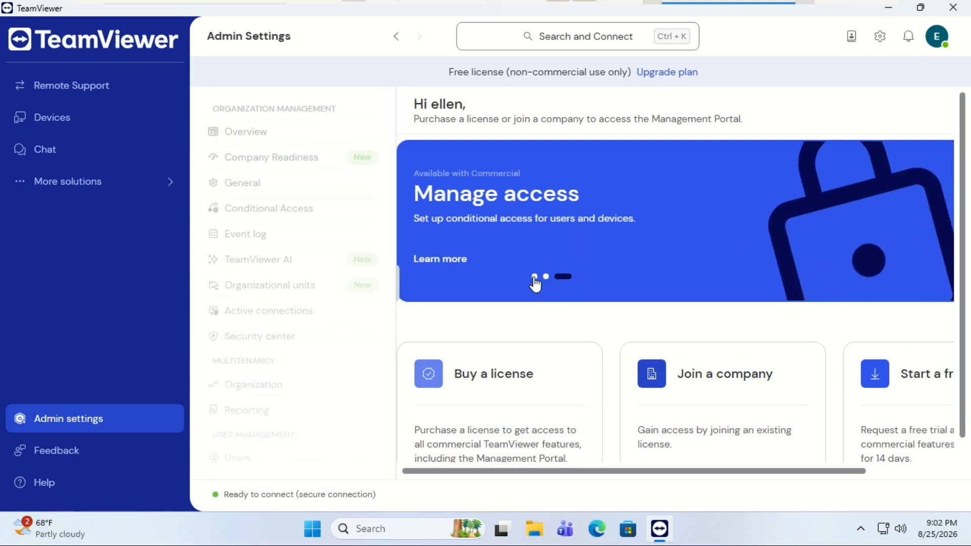
click(535, 277)
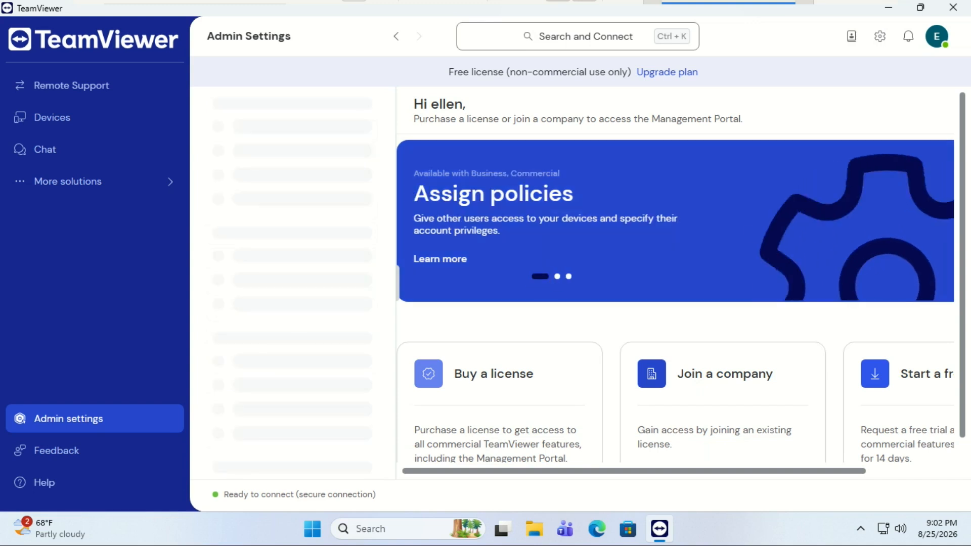
scroll(963, 211, down, 1)
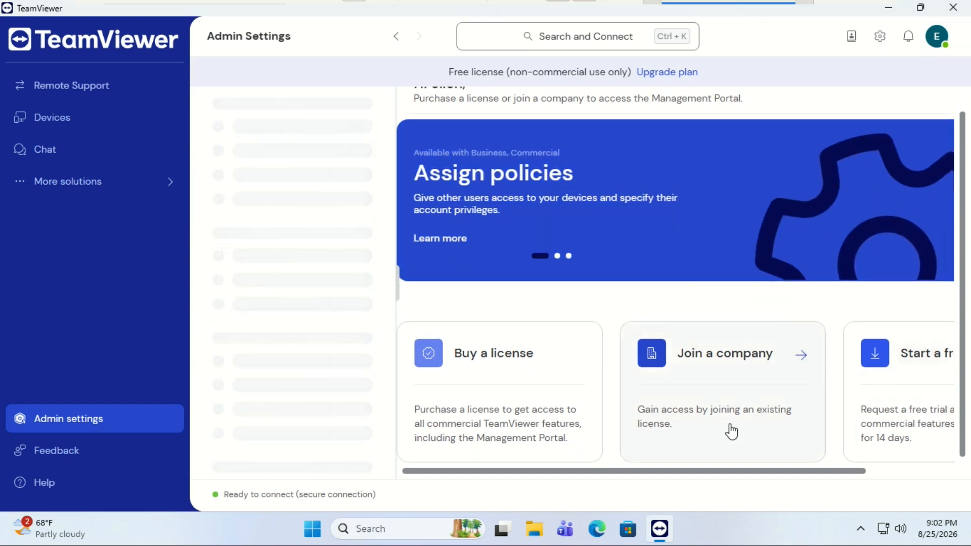
mouse_move(638, 473)
mouse_down()
mouse_move(763, 486)
mouse_move(625, 481)
mouse_up()
scroll(965, 298, up, 1)
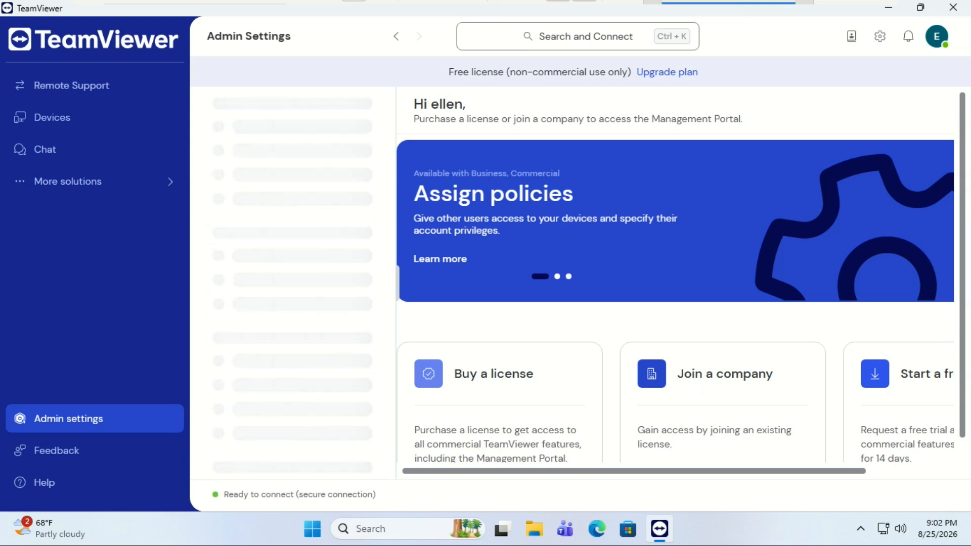
Step: Review the profile settings for Account, Authentication, Licenses, Active sign-ins and Connection reports
click(881, 39)
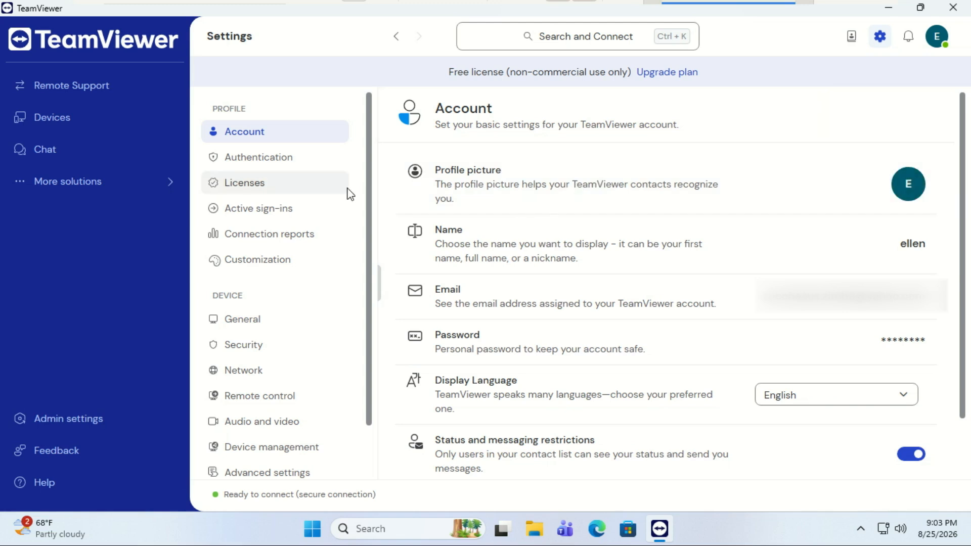
click(272, 165)
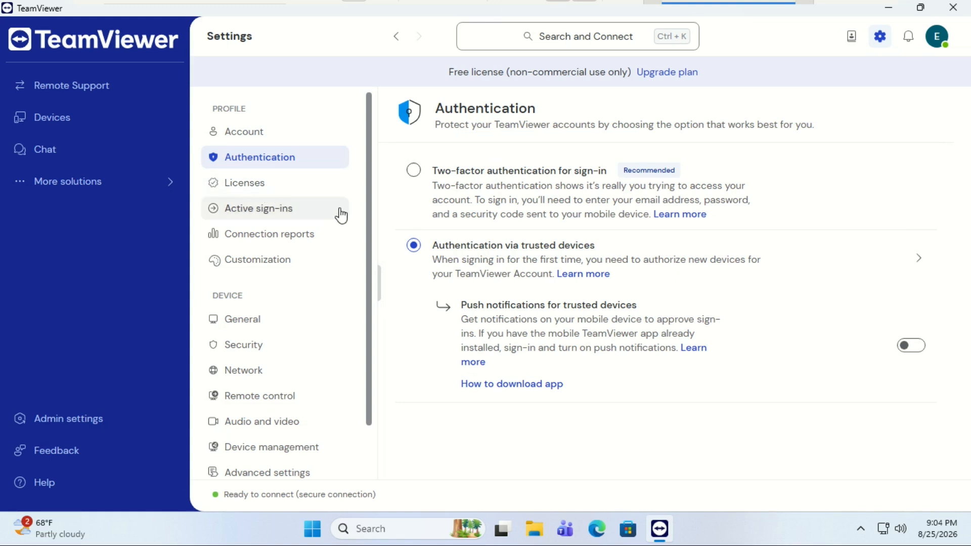
click(274, 188)
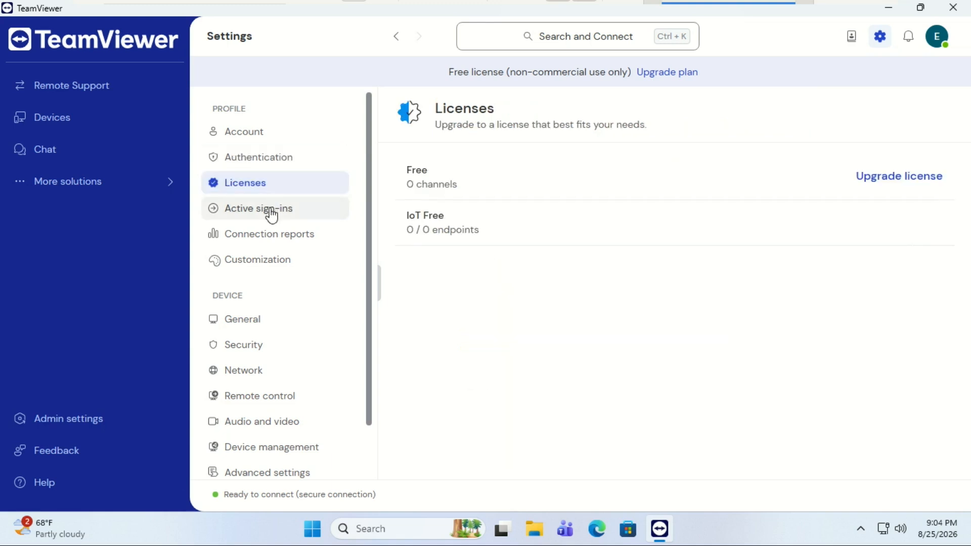
click(272, 215)
click(271, 240)
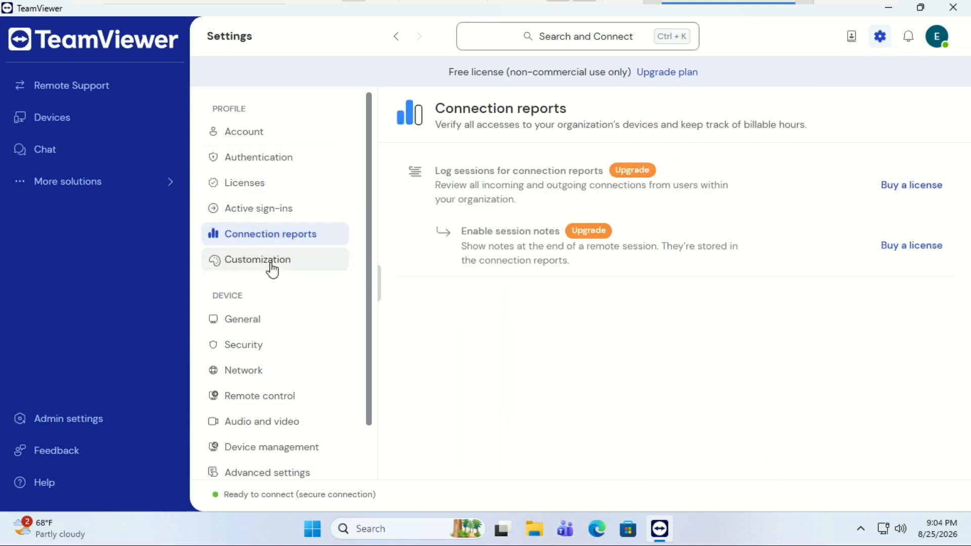
Step: Try Dark Mode in the Customization settings, turn it off again and check the search action behavior options without changing them
click(271, 267)
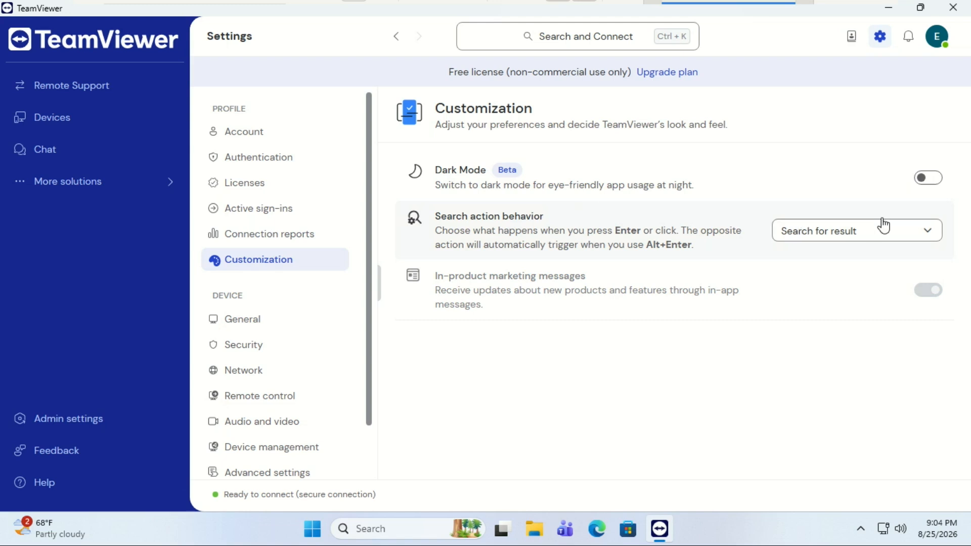
click(930, 180)
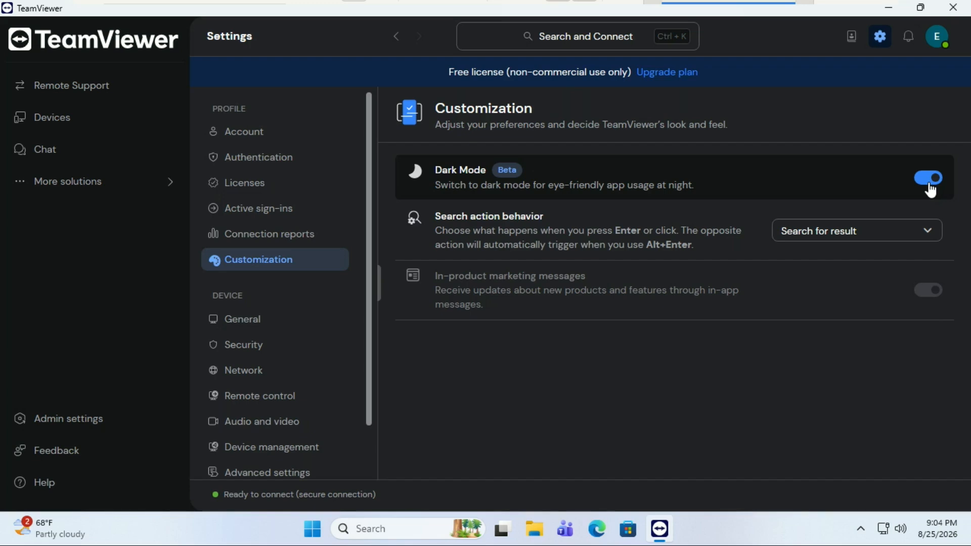
click(931, 188)
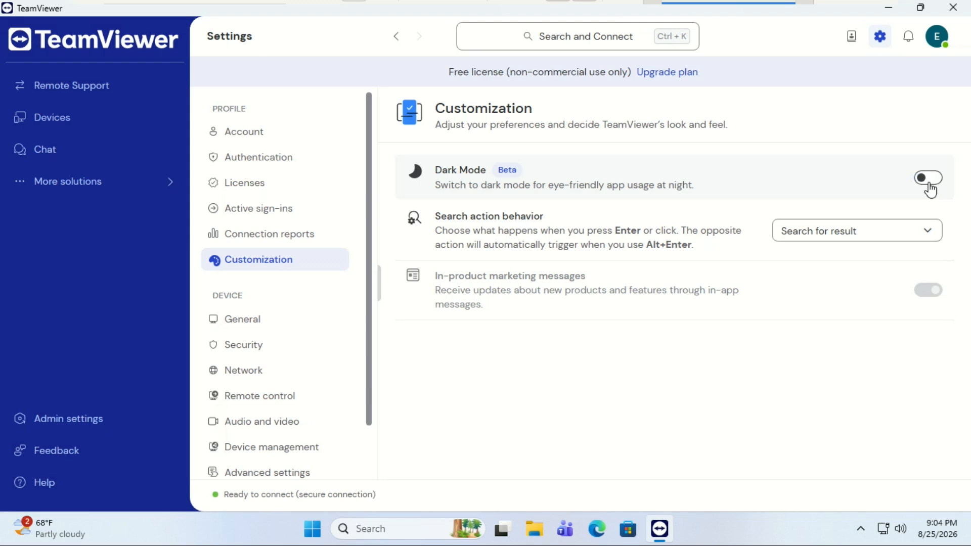
click(939, 235)
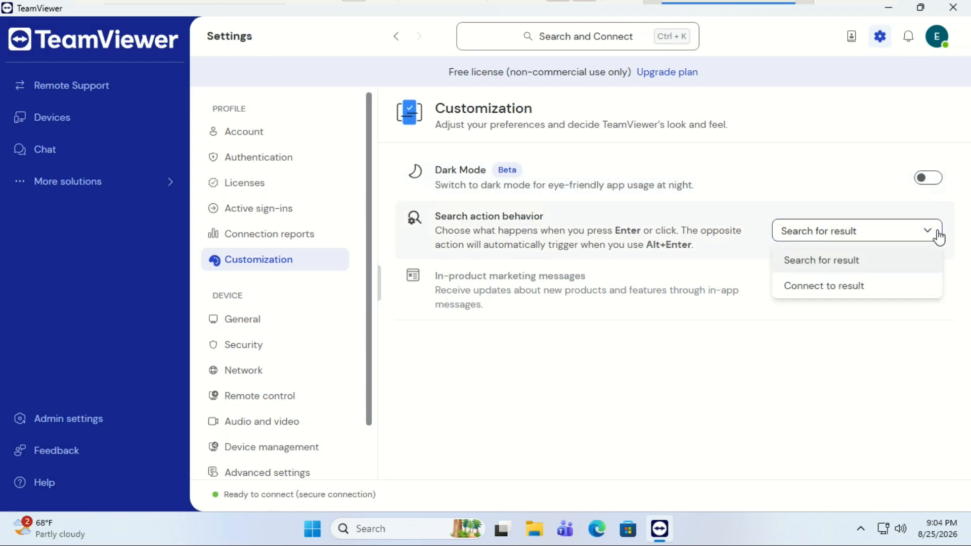
click(939, 236)
Step: Review the device settings for General, Security, Network, Remote control, Audio and video, Device management and Advanced settings
scroll(254, 279, down, 1)
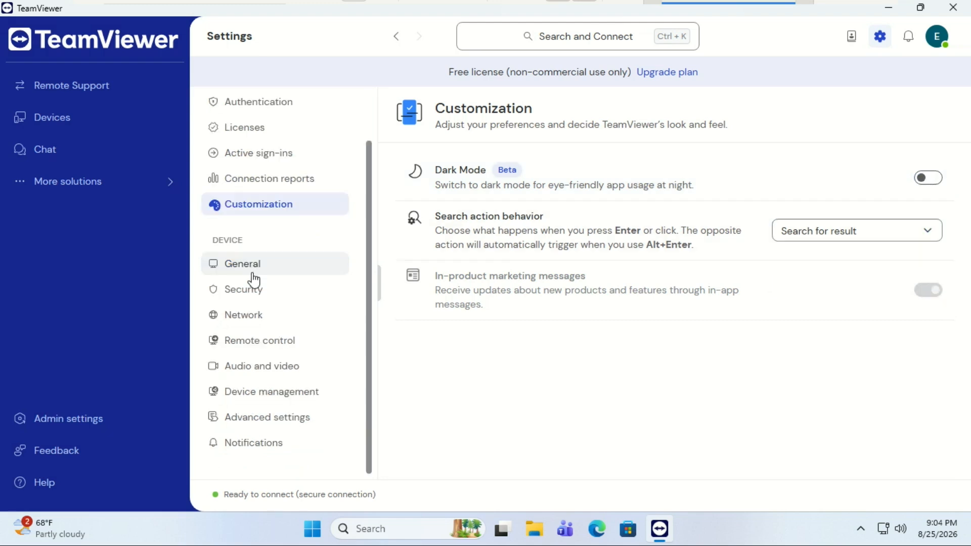
click(254, 279)
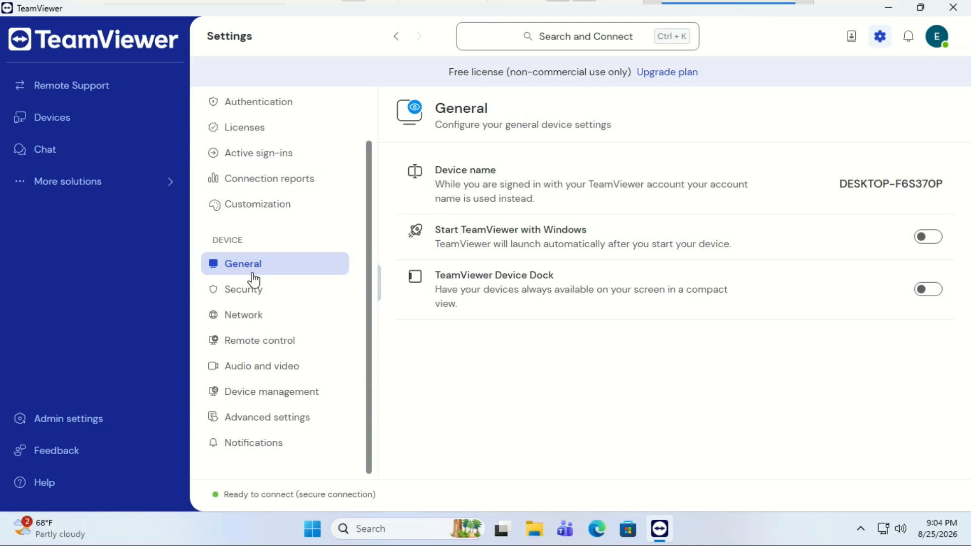
click(254, 289)
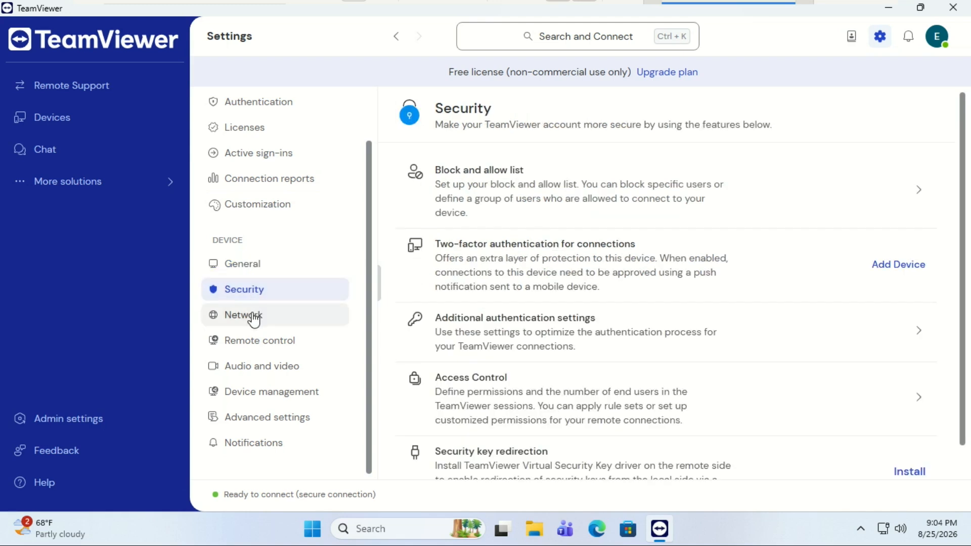
click(254, 316)
click(258, 339)
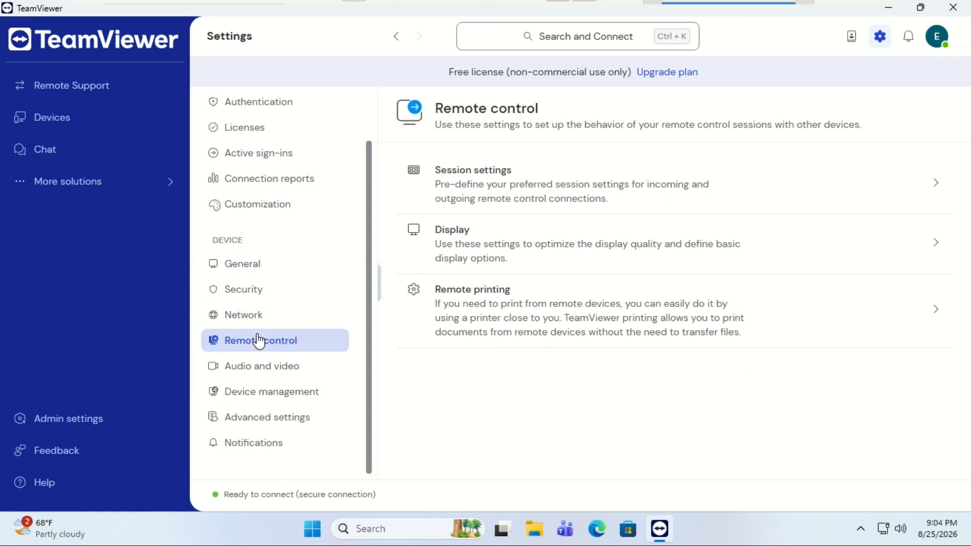
click(262, 364)
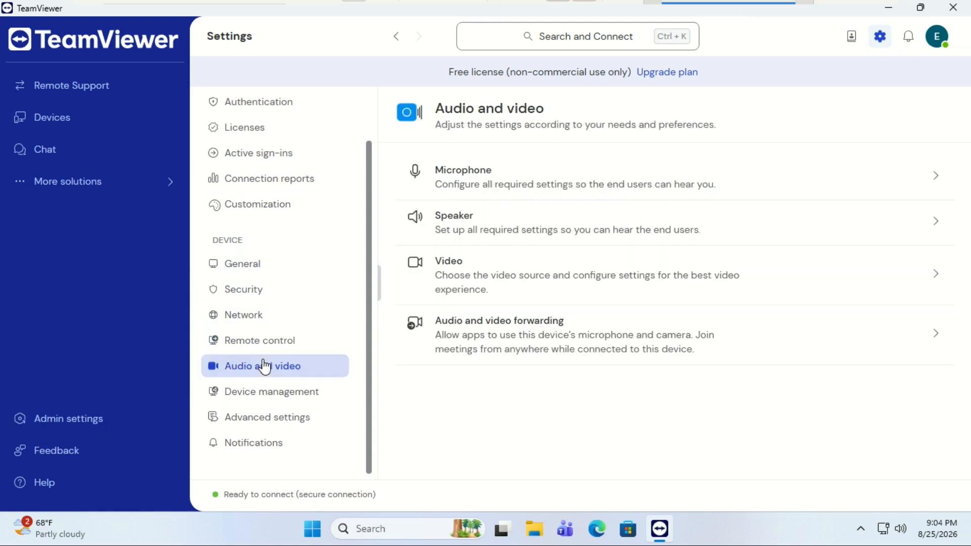
click(262, 395)
click(265, 418)
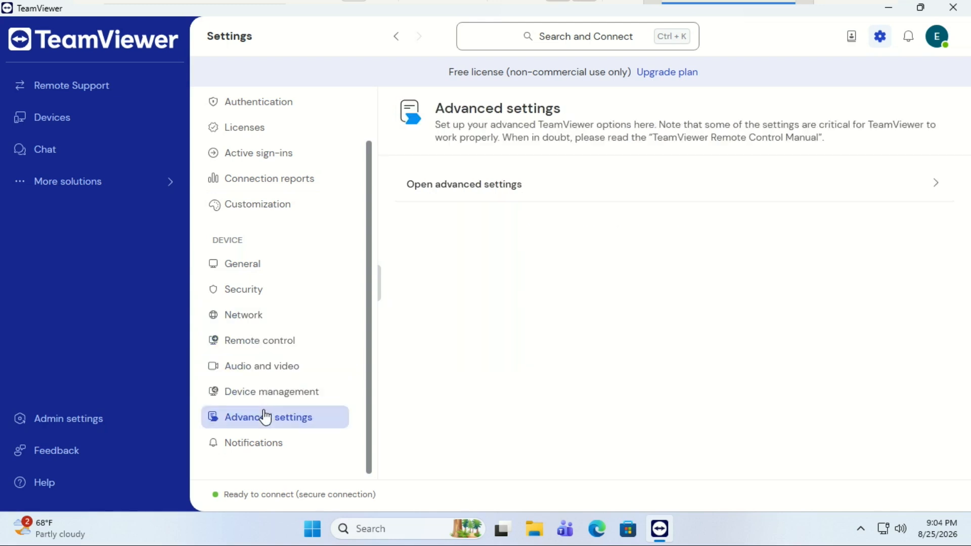
Step: Check the device's Notifications settings and open the advanced TeamViewer options
click(268, 443)
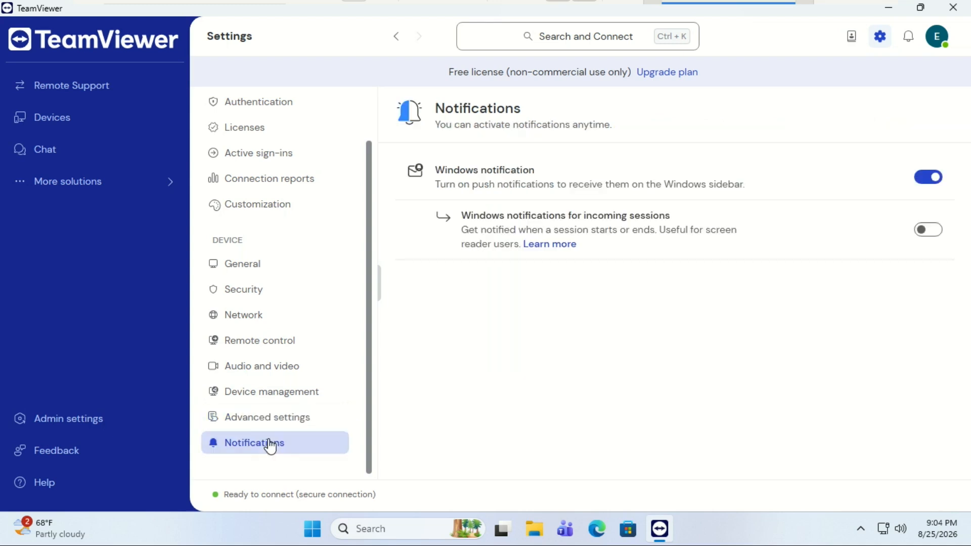
click(270, 420)
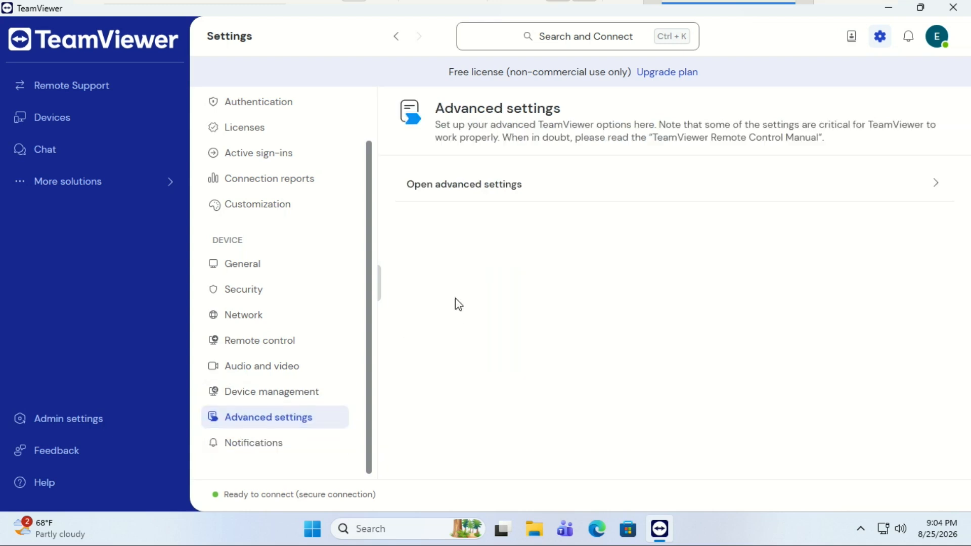
click(455, 185)
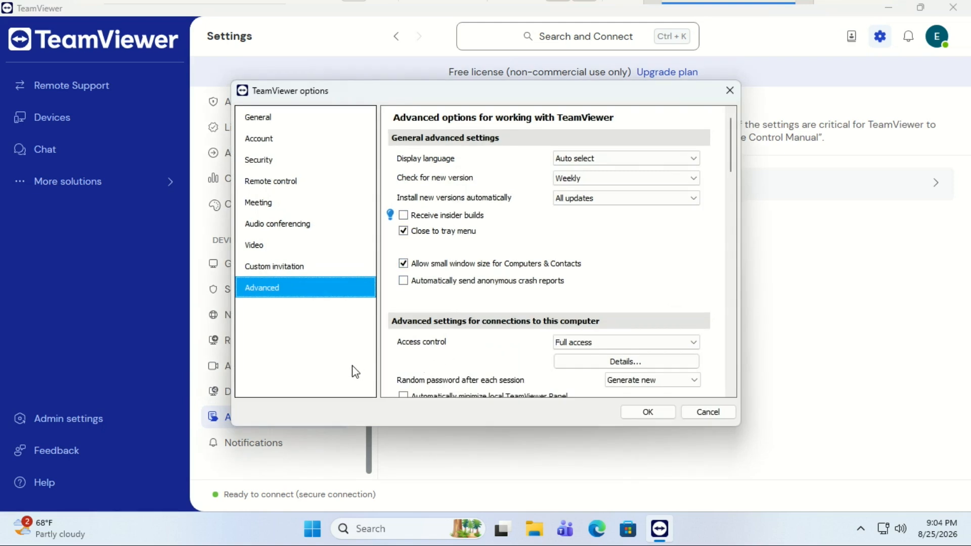
Step: Review the Security, Custom invitation, Video, Audio conferencing, Meeting, Remote control, Account and General options, and cancel without changes
click(271, 160)
click(290, 269)
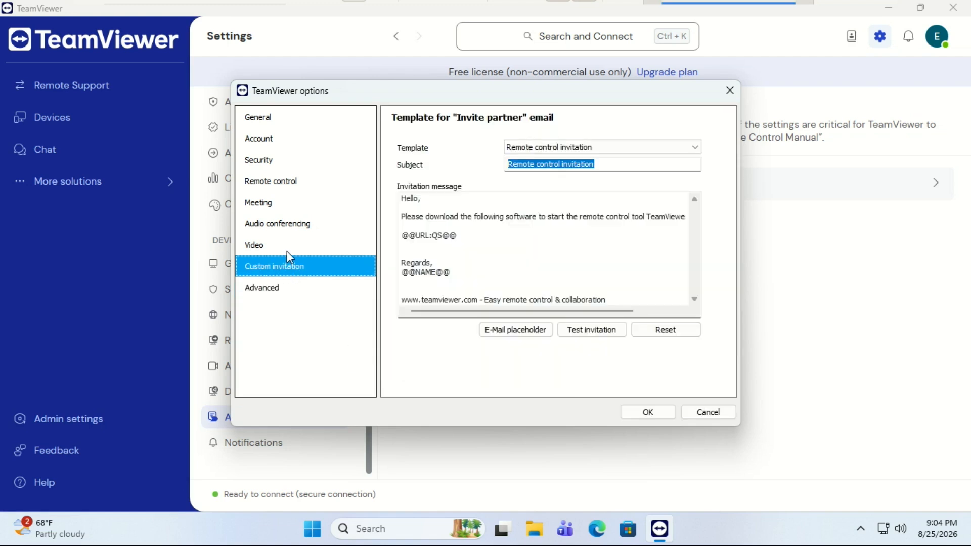
click(287, 251)
click(284, 227)
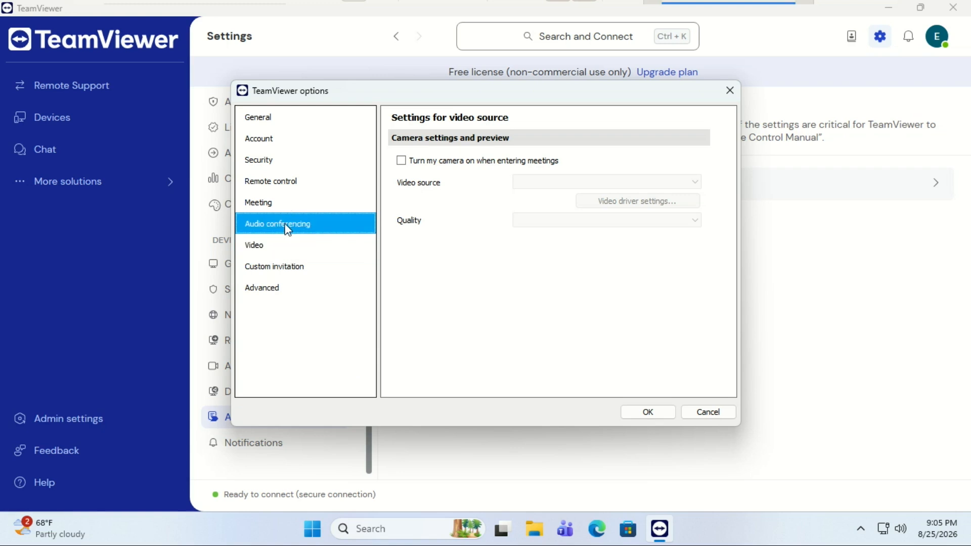
click(279, 206)
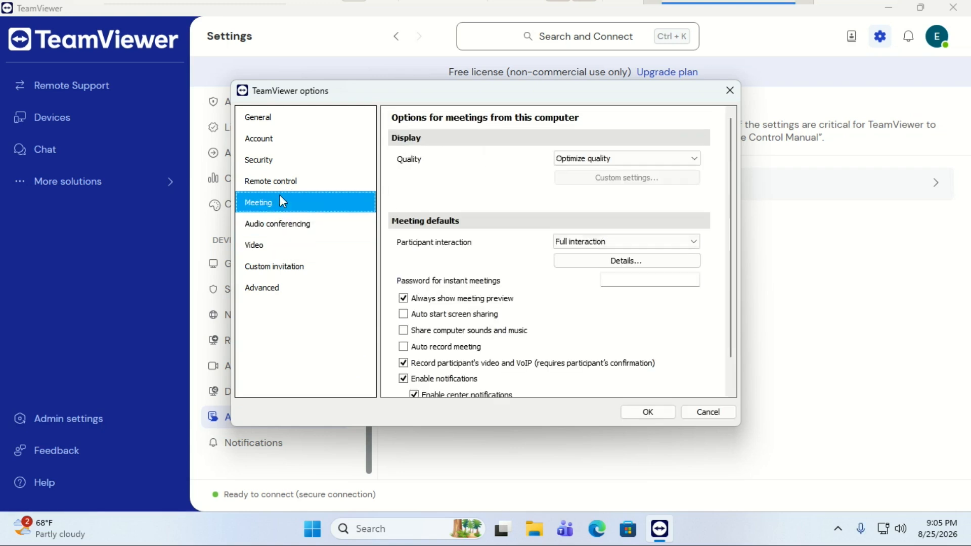
click(280, 186)
click(279, 163)
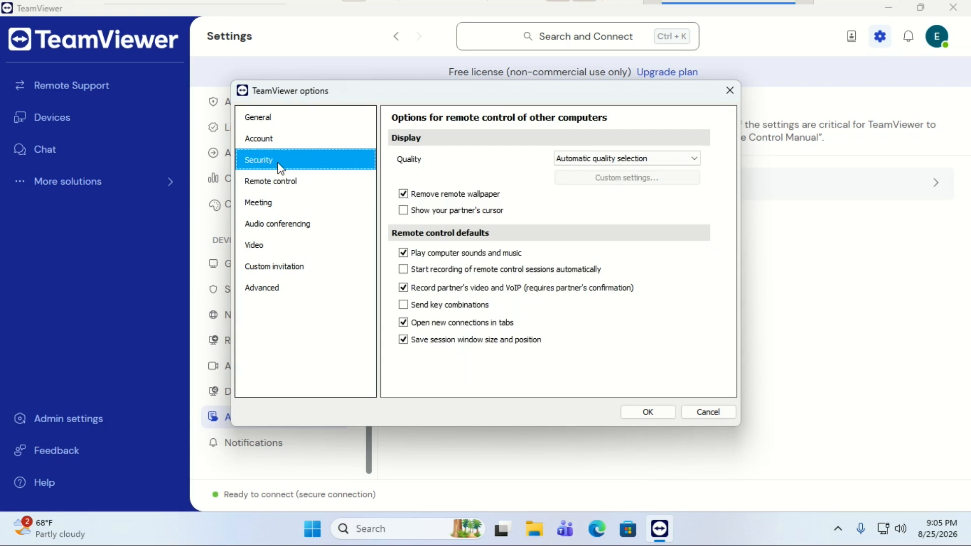
click(278, 136)
click(278, 124)
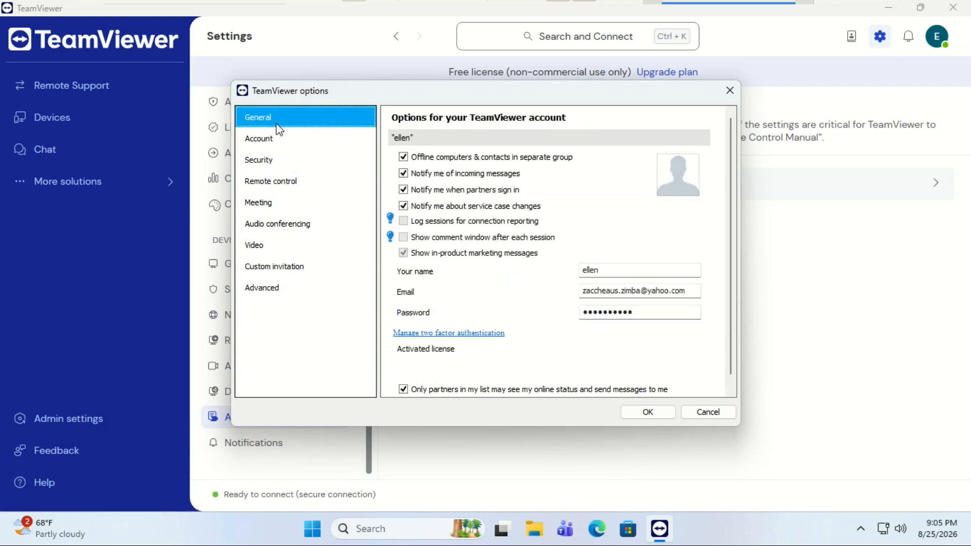
click(272, 159)
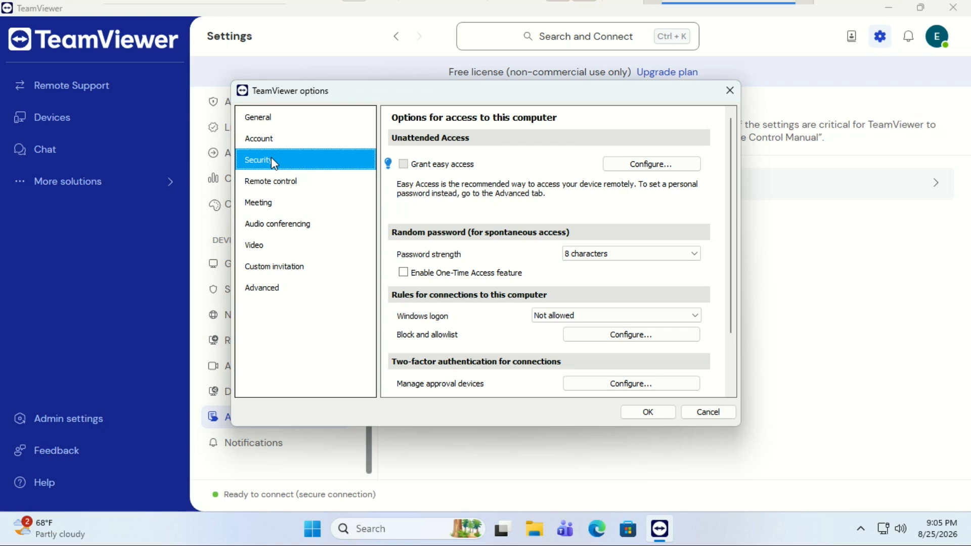
click(707, 412)
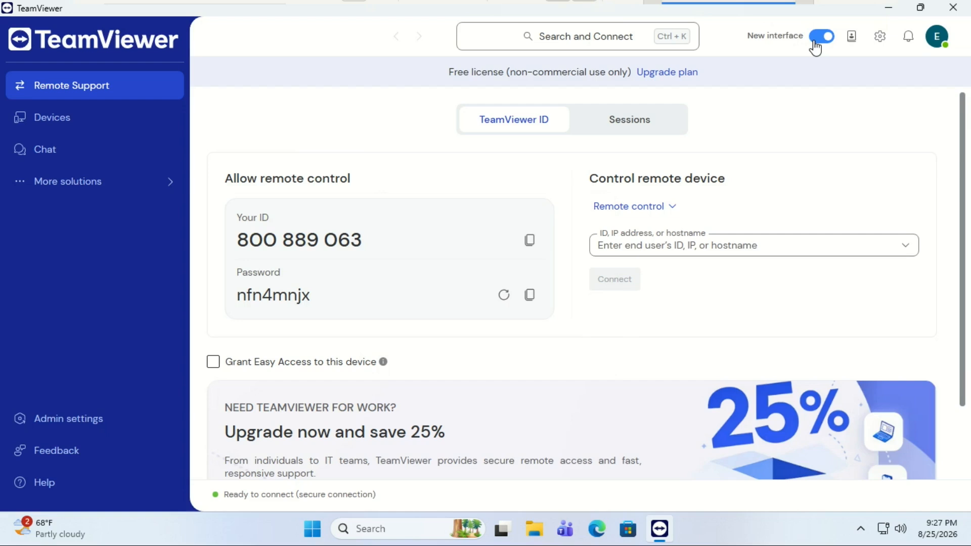
Step: Turn off the new interface and switch to classic TeamViewer without leaving feedback
click(819, 36)
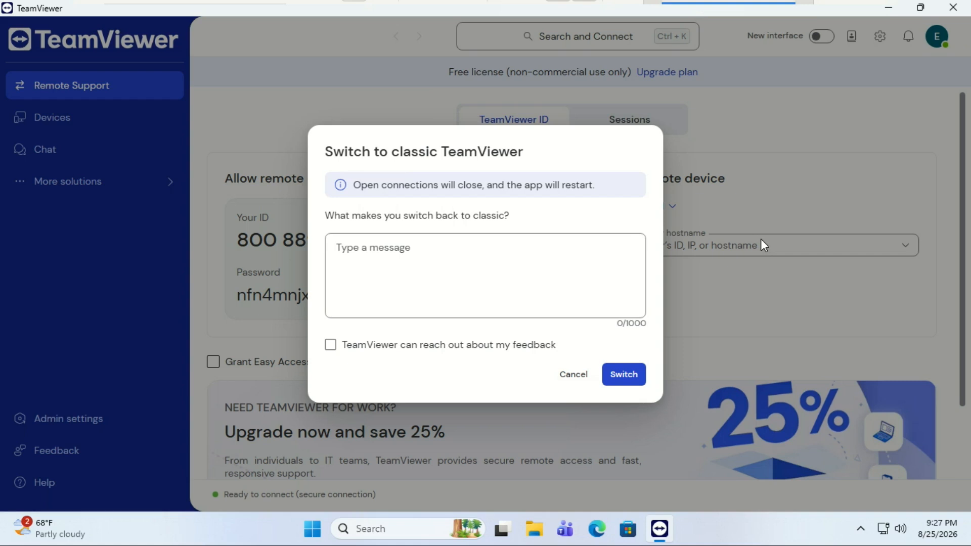
click(636, 377)
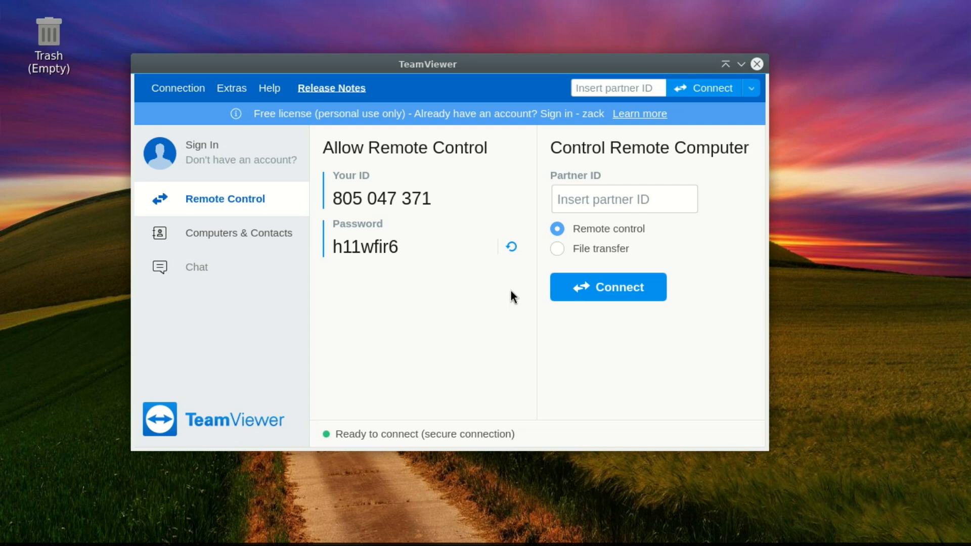
Step: View the TeamViewer version and license information on the Linux computer and close it
click(269, 91)
click(300, 206)
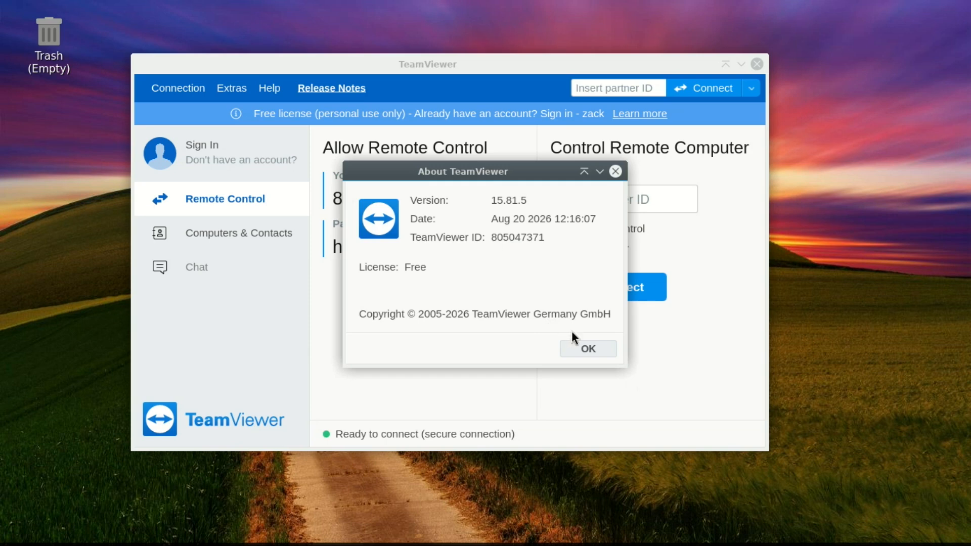
click(586, 348)
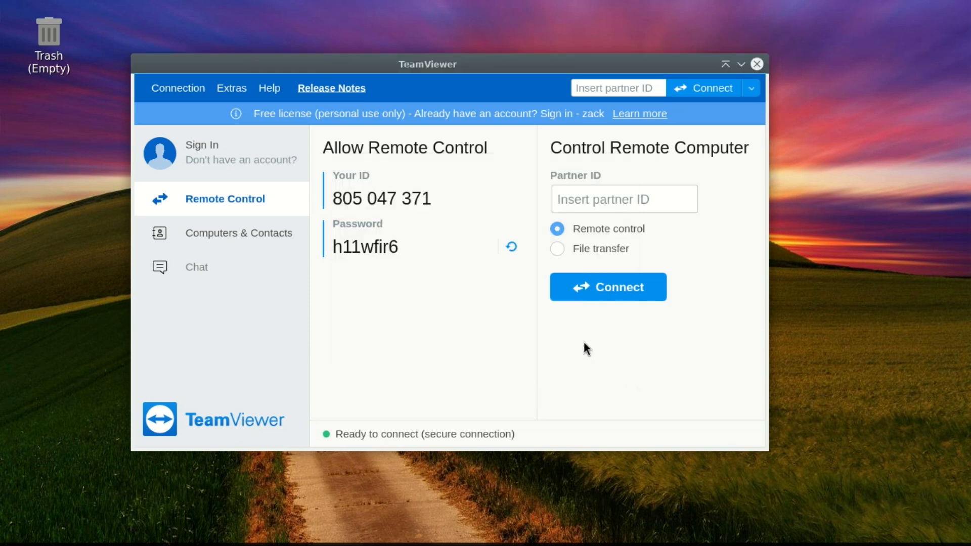
Step: Try to connect to the Windows computer by entering its partner ID with Remote control selected
text(800 889 063)
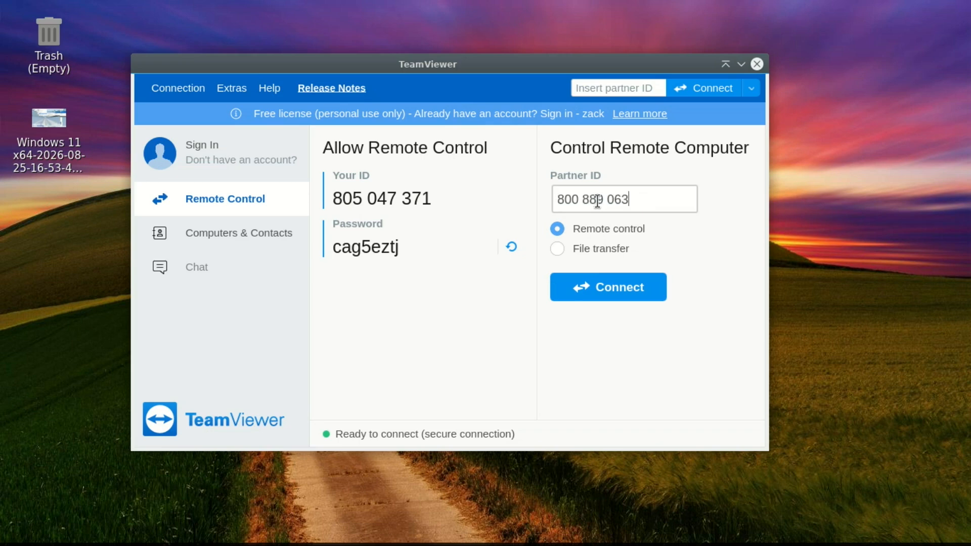
click(614, 284)
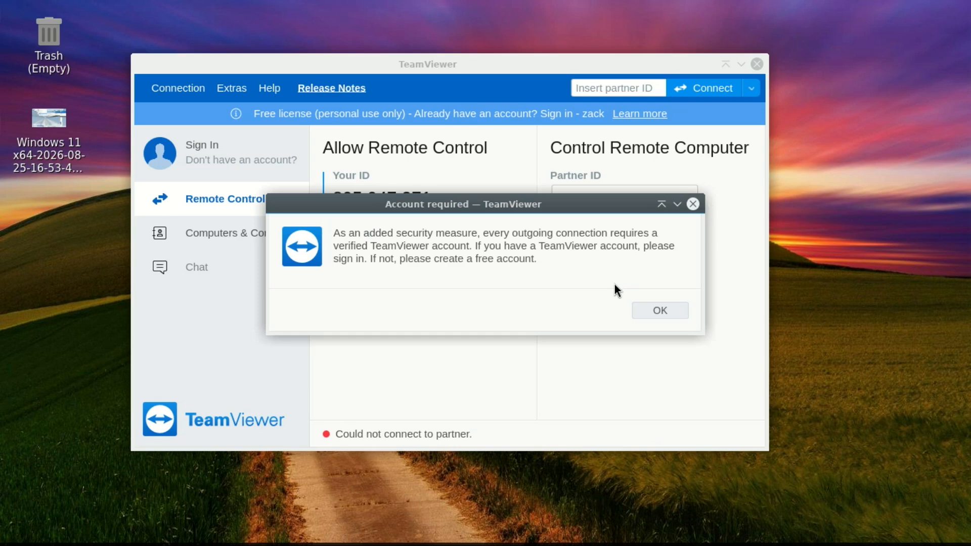
click(655, 313)
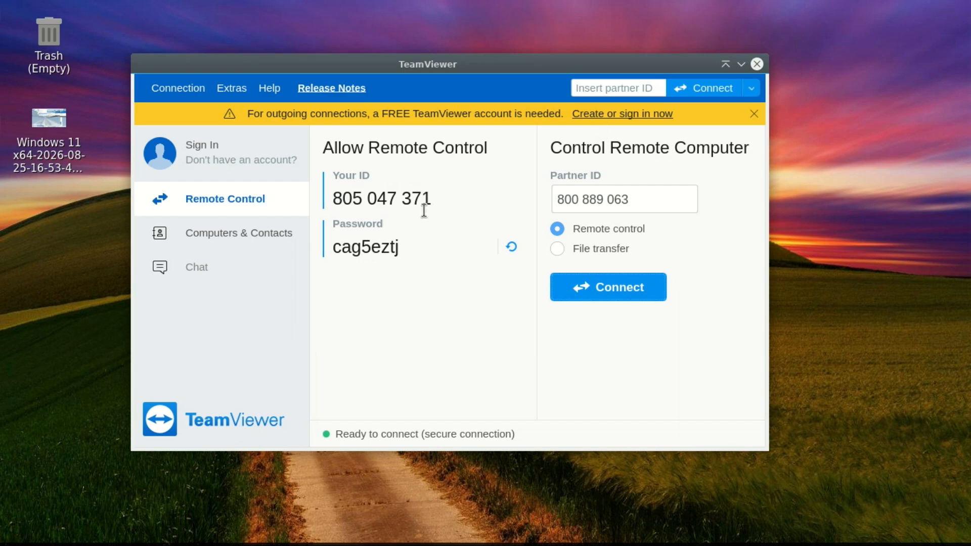
Step: Open the account sign-in form at its email field and return to the Remote Control page
click(223, 155)
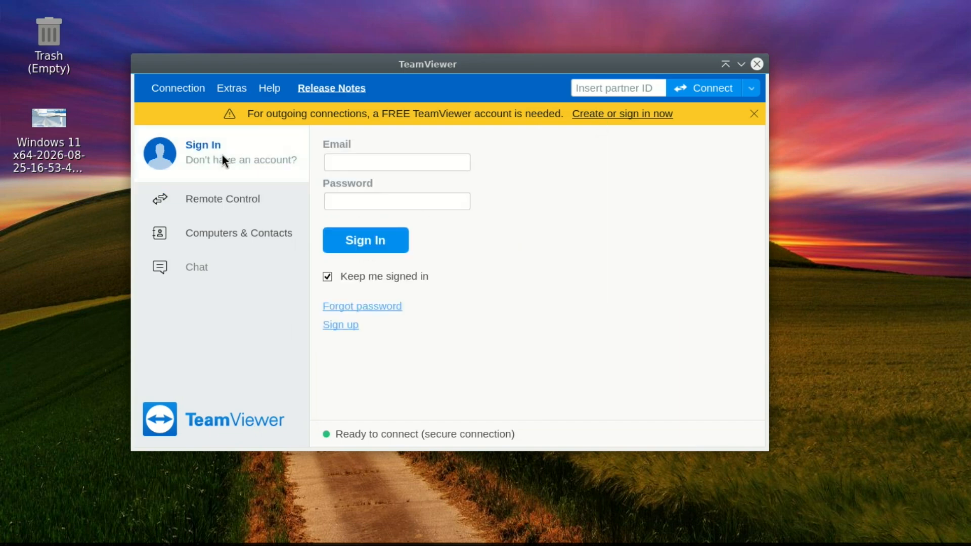
click(361, 161)
click(223, 198)
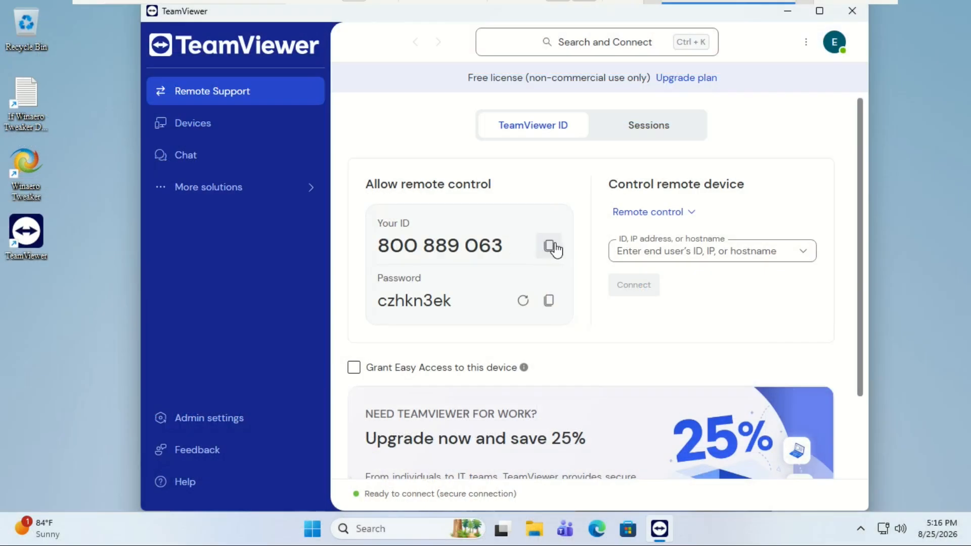
Step: Start a remote control session from Linux using the Windows computer's copied TeamViewer ID and session password
click(551, 247)
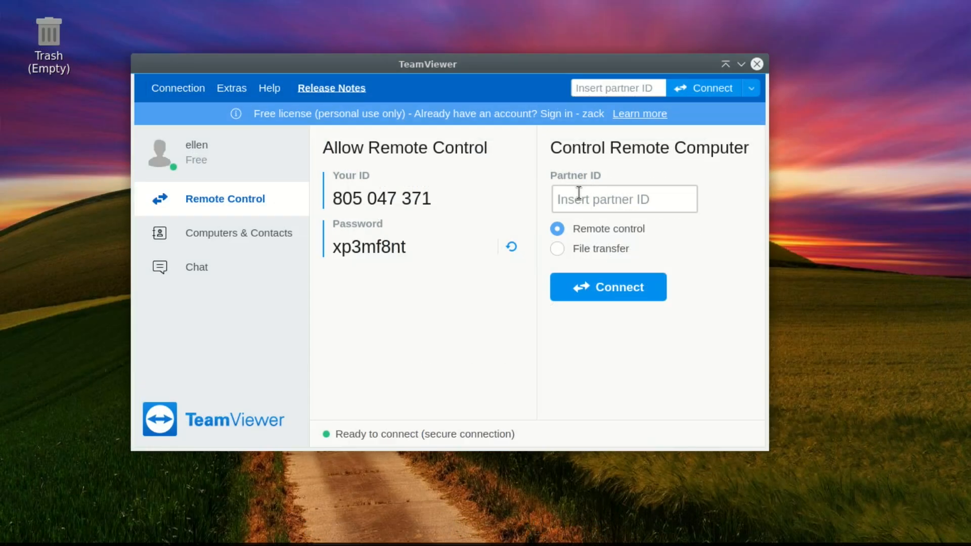
click(579, 193)
key(ctrl+v)
click(608, 293)
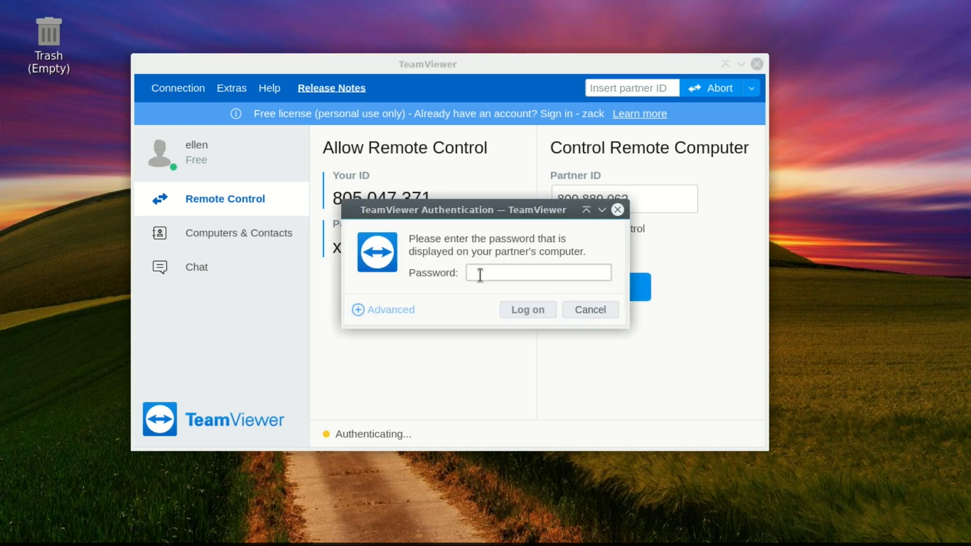
key(ctrl+v)
click(528, 314)
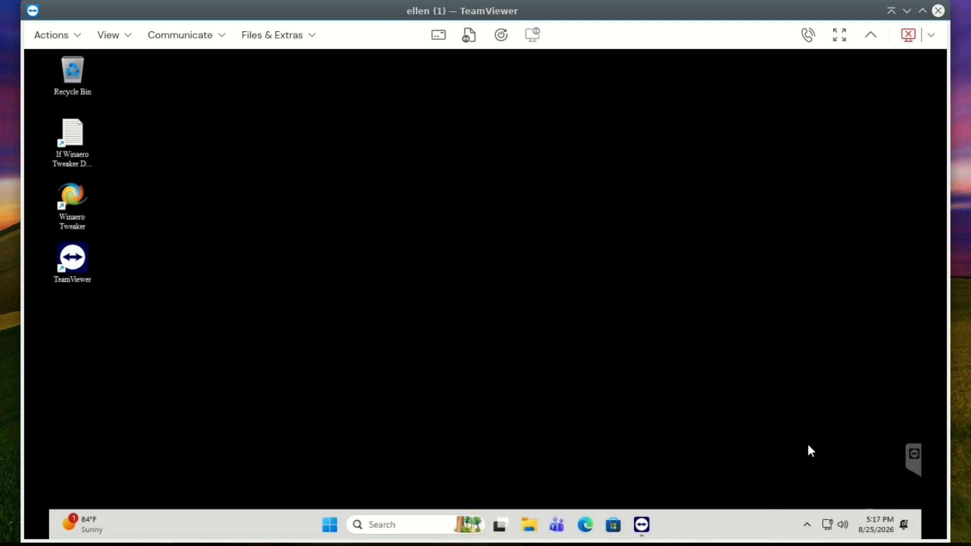
Step: Look through the remote session's action and view options, and turn off Hide wallpaper
click(80, 36)
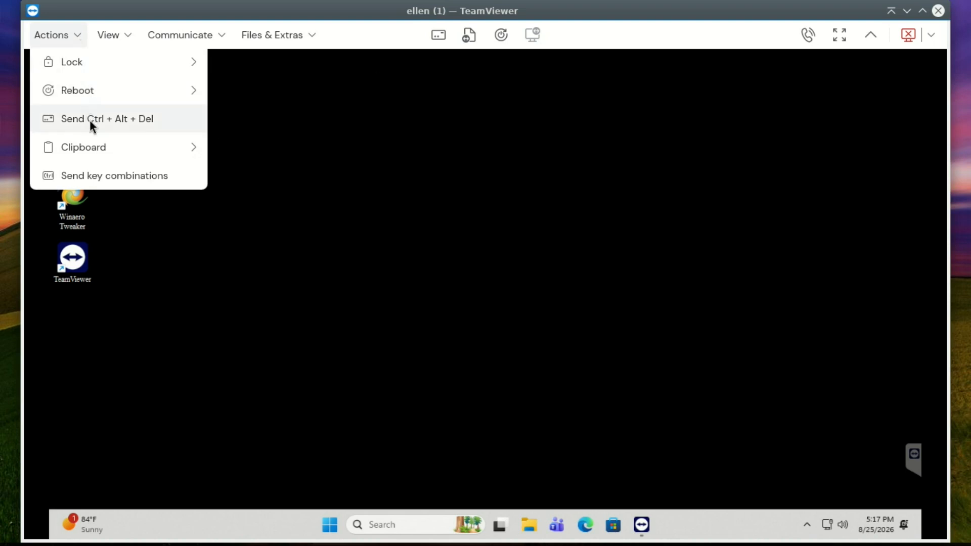
click(128, 37)
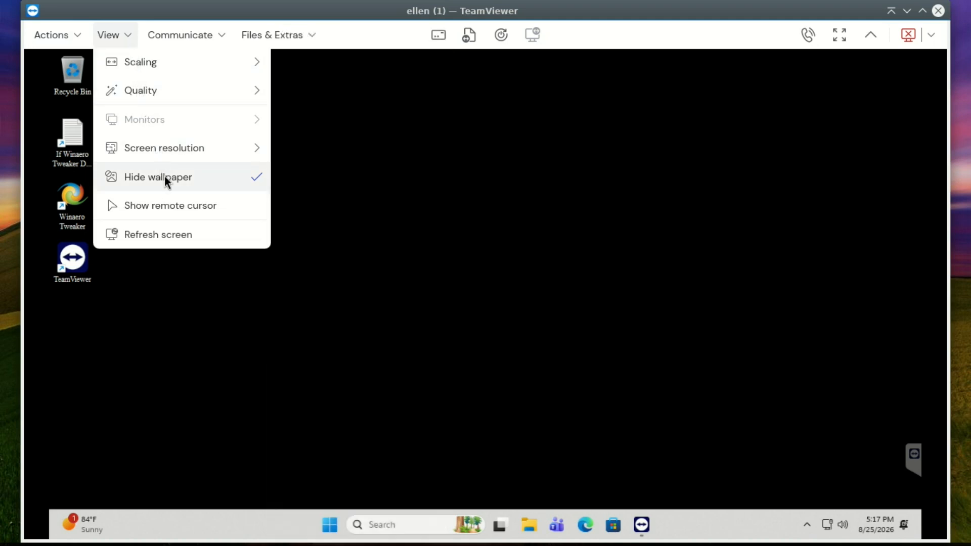
mouse_move(182, 92)
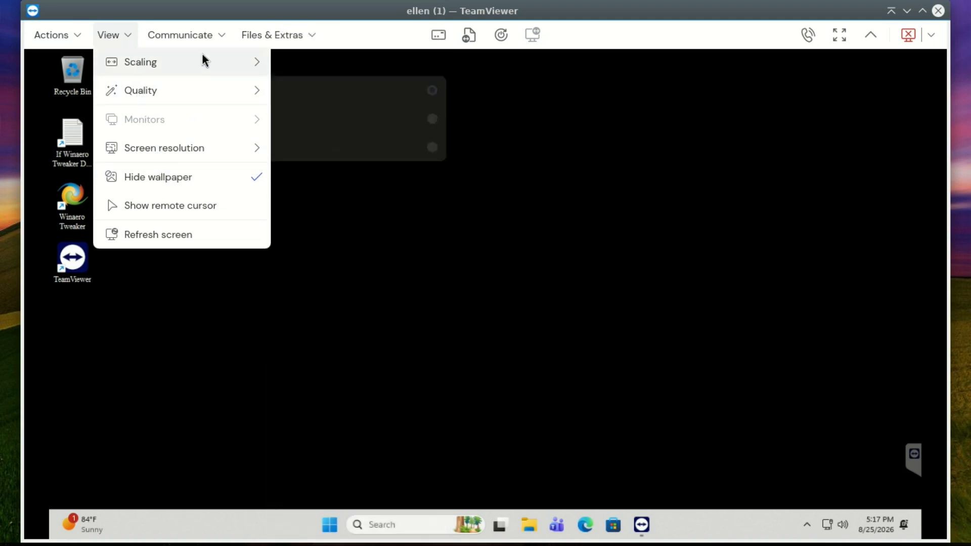
click(221, 37)
mouse_move(108, 35)
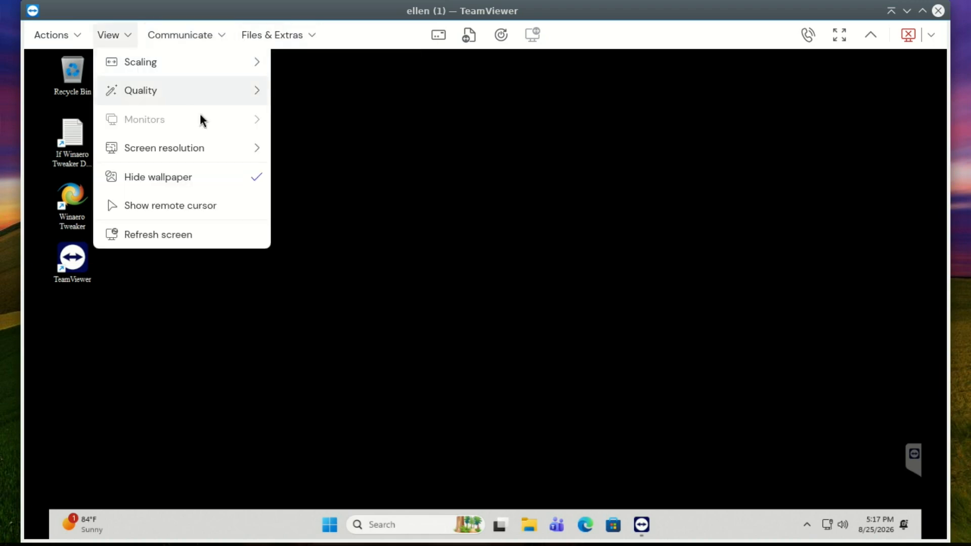
click(253, 178)
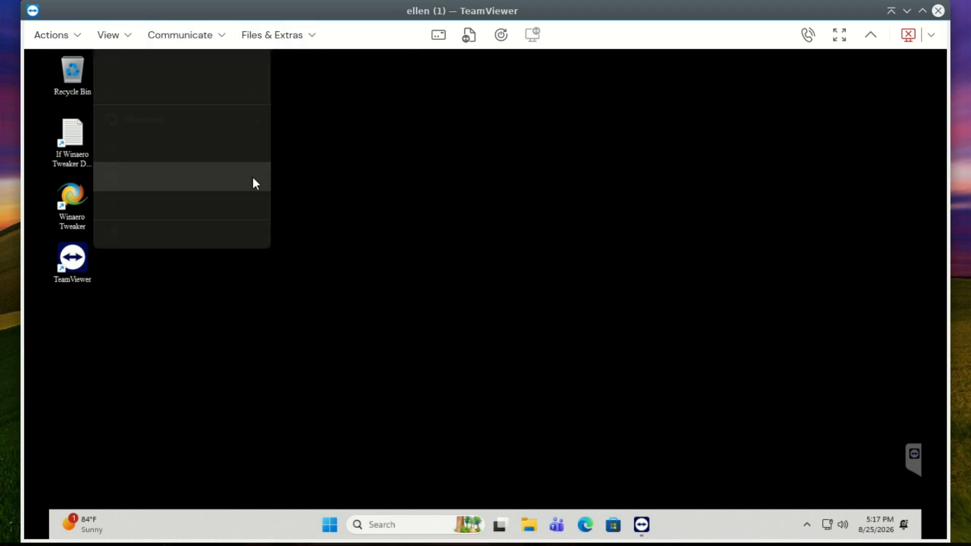
Step: View the File transfer window between the local and remote computers and close it
click(258, 37)
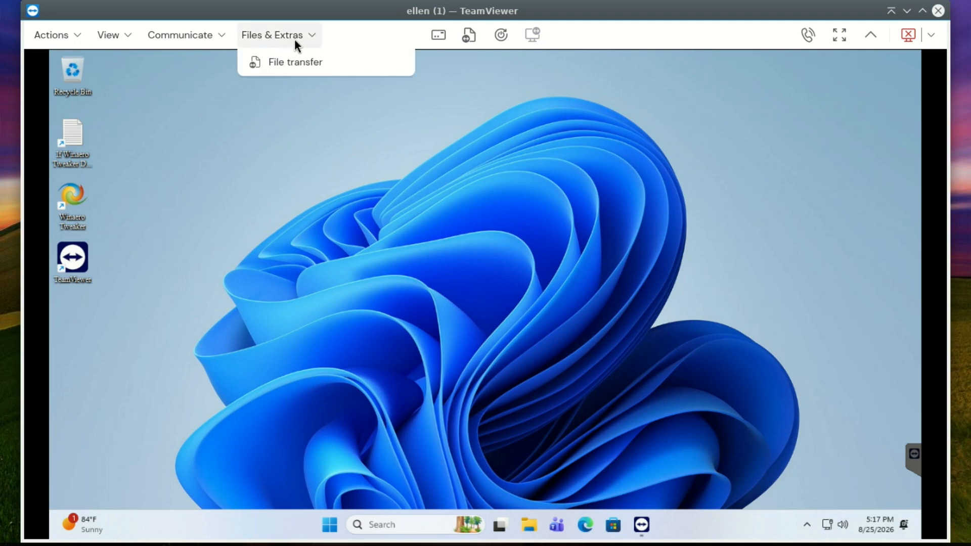
click(319, 60)
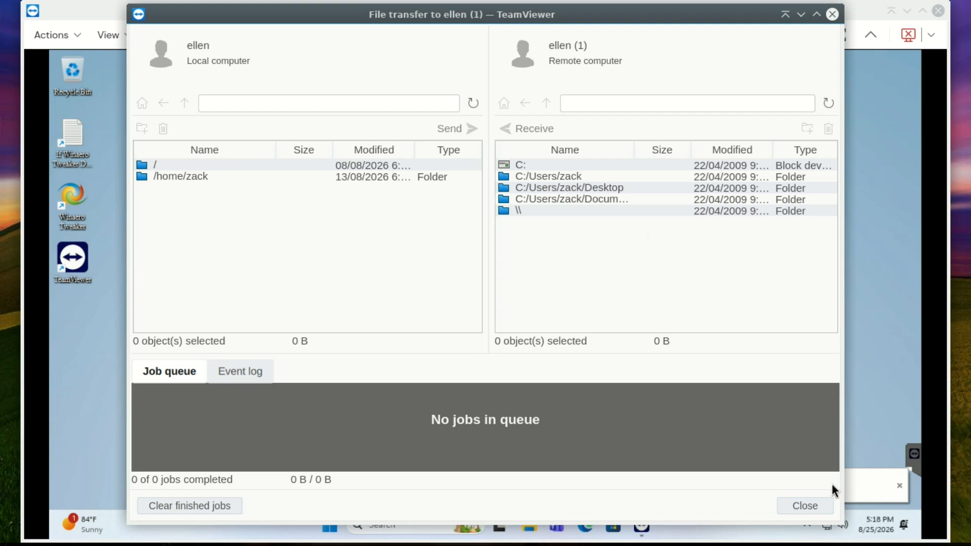
click(818, 506)
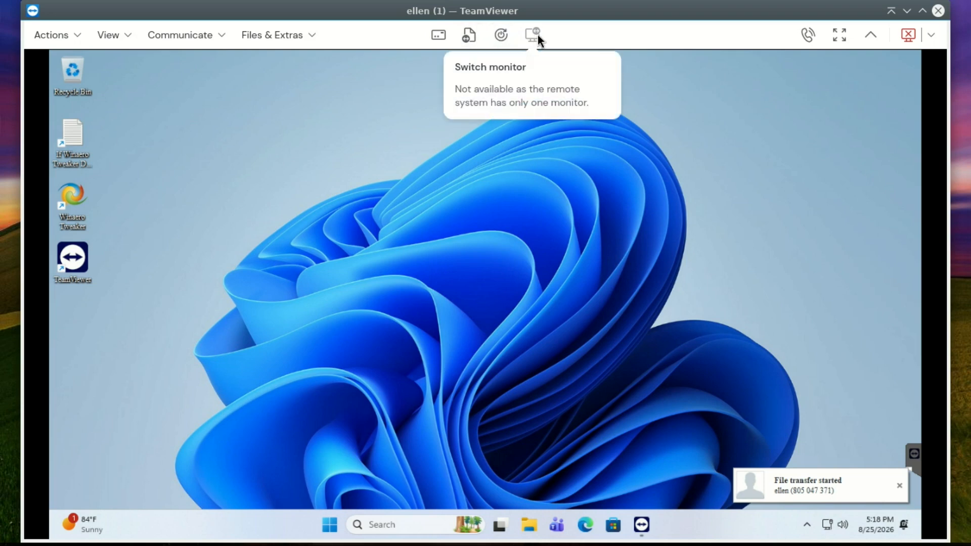
Step: End the remote control session and dismiss the sponsored session notice
click(908, 36)
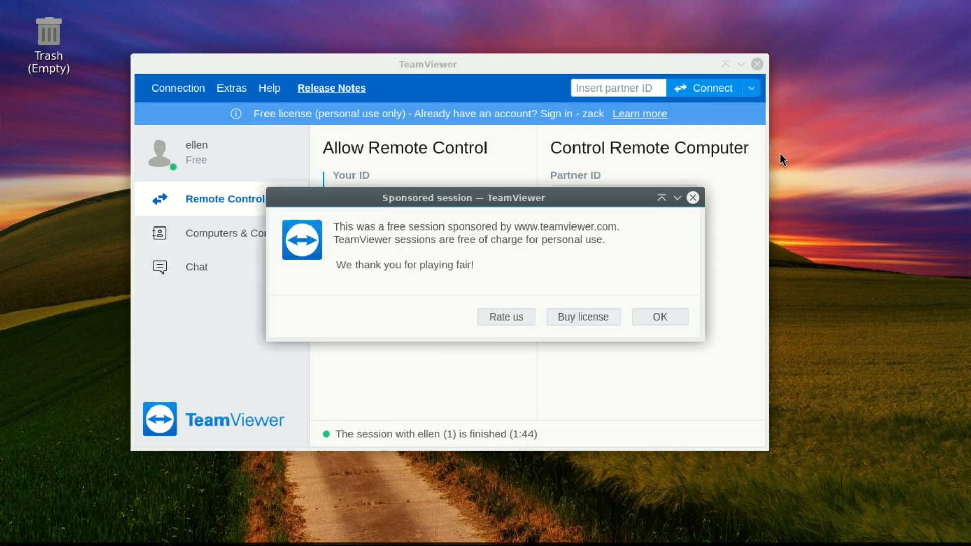
click(661, 317)
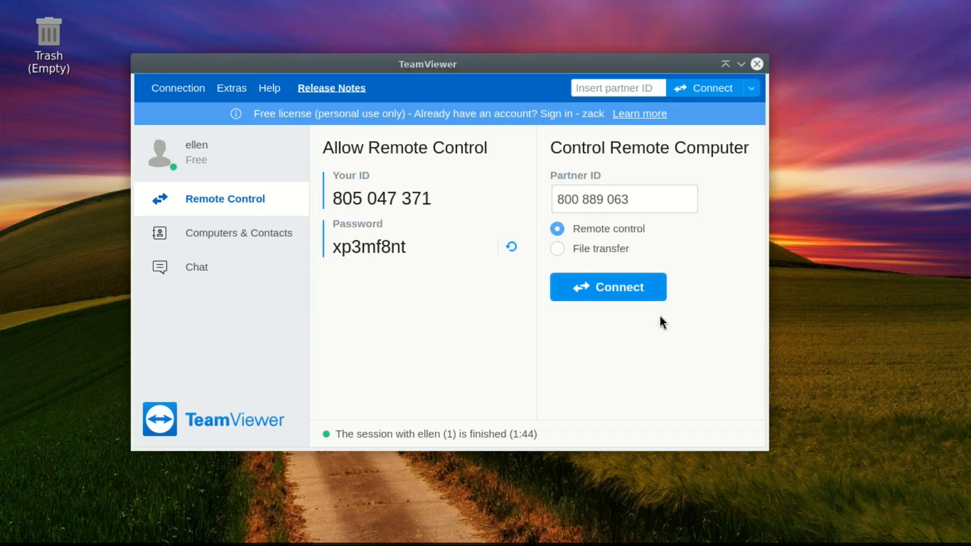